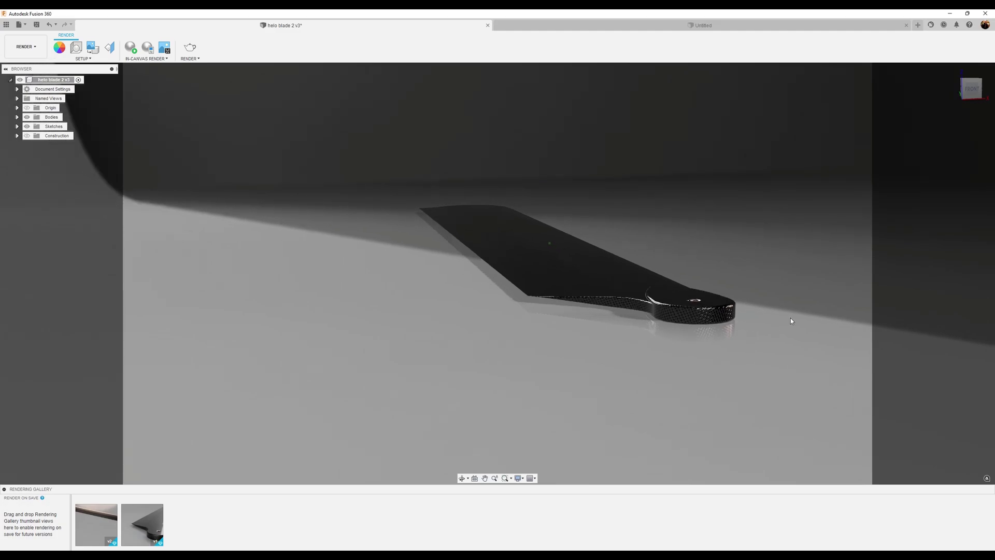
- Switch to the untitled design and create an internal standard component named helo main blade
left_click(818, 27)
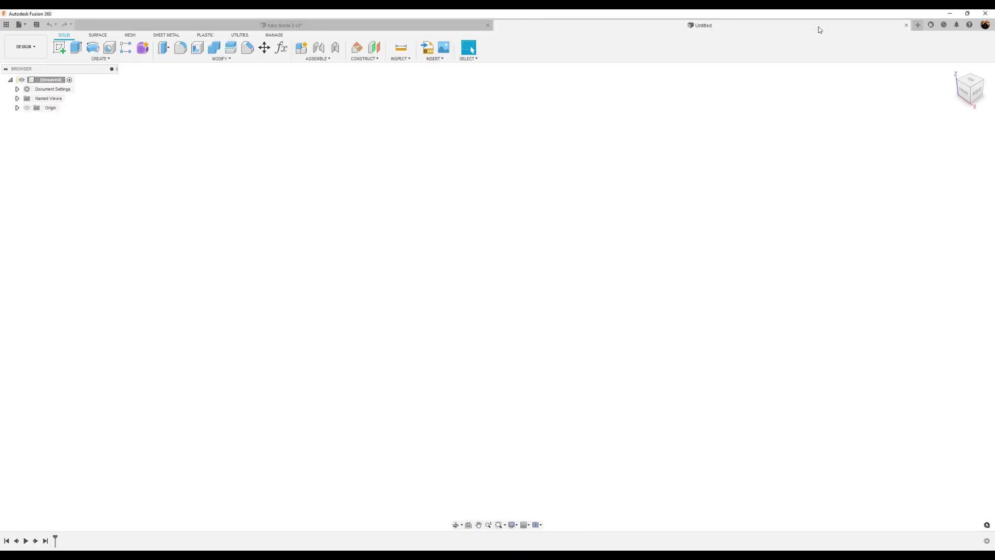
right_click(50, 80)
left_click(61, 88)
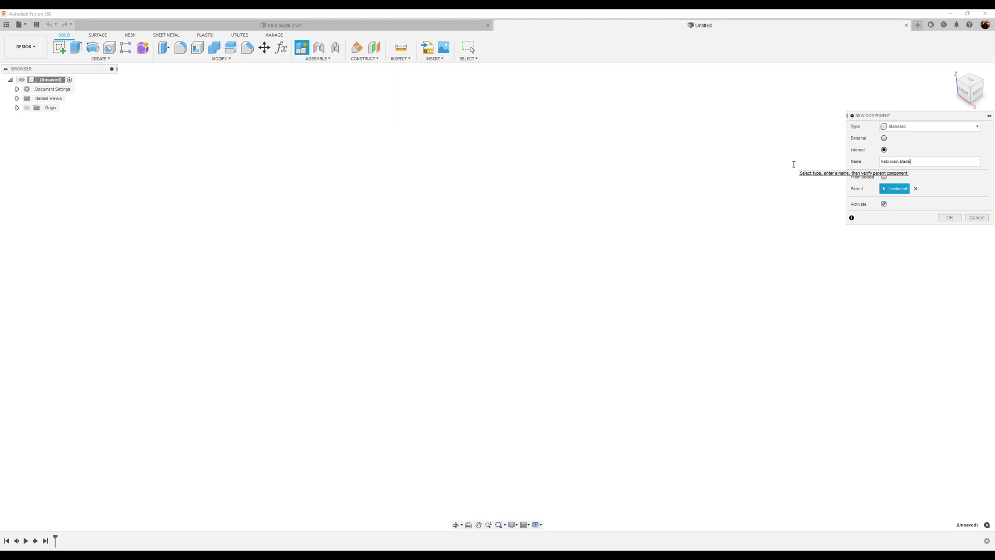
key("Return")
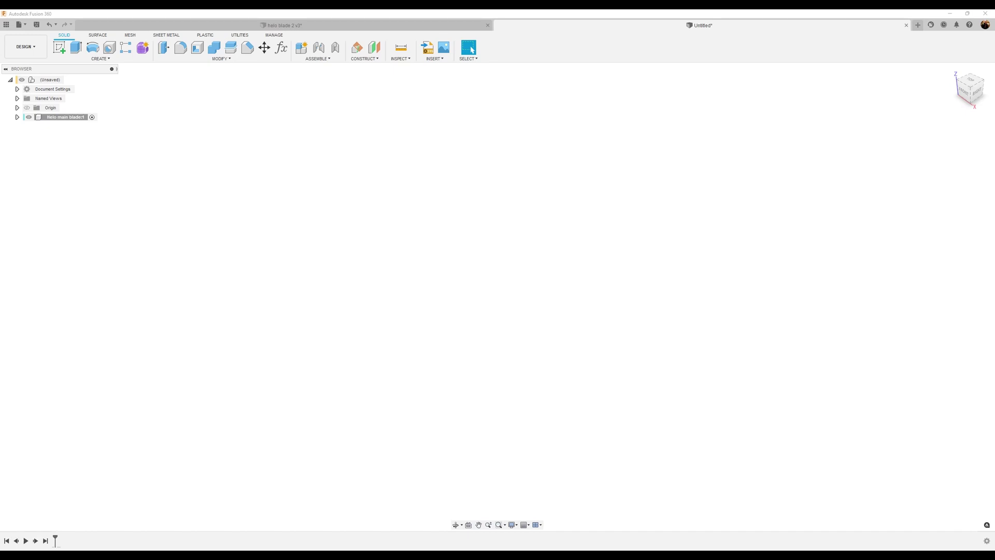
- Start a sketch on the front plane and draw a 32 mm horizontal construction line from the origin, placing its dimension just below
left_click(59, 47)
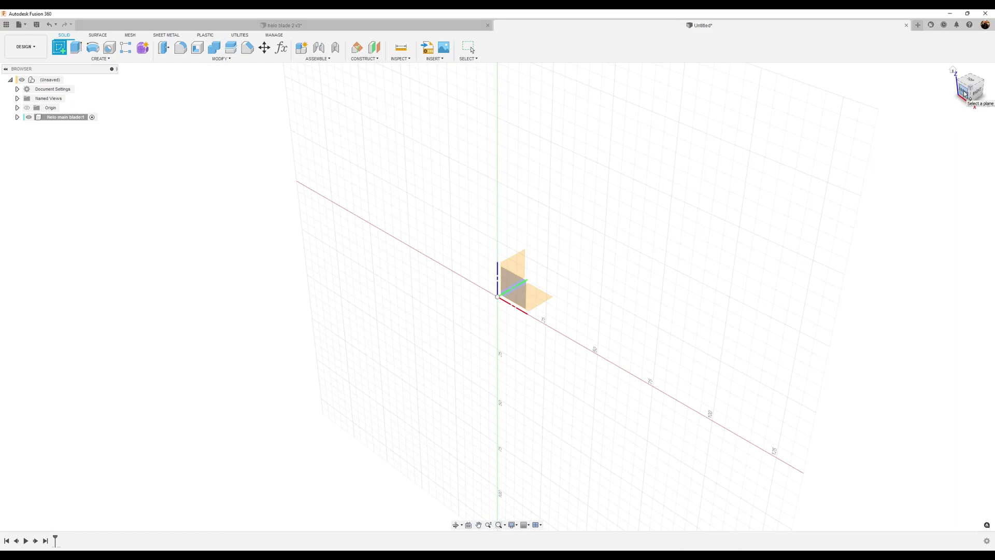
left_click(511, 284)
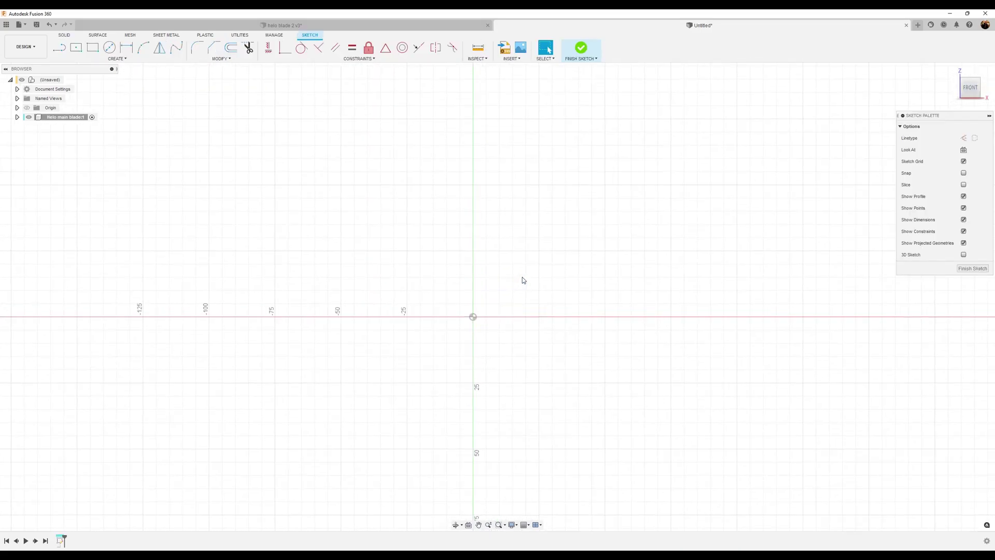
key("l")
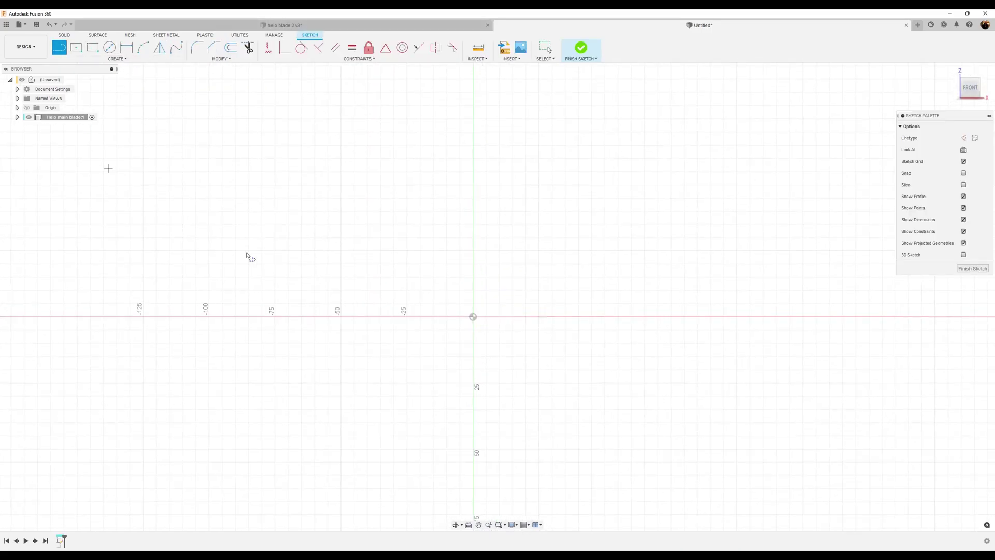
left_click(963, 137)
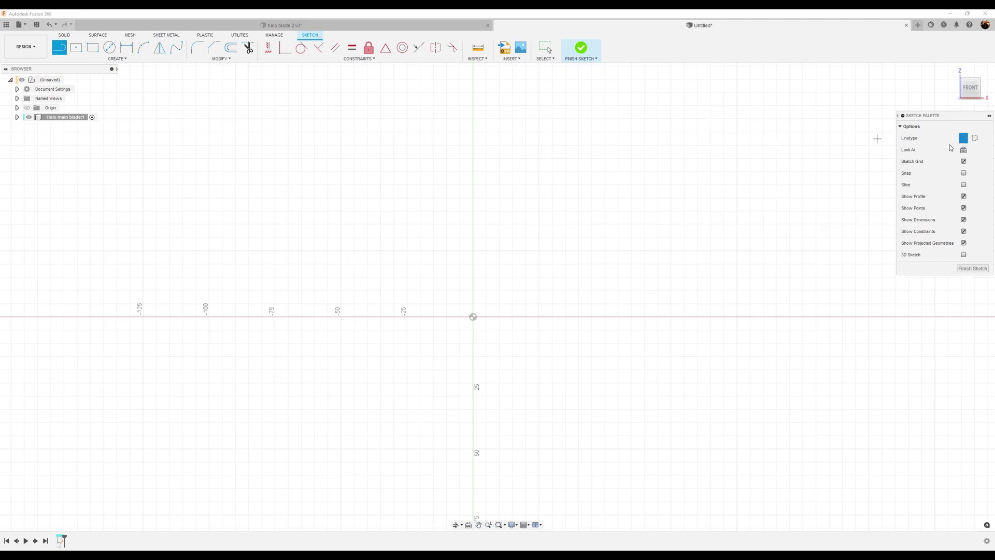
left_click(473, 317)
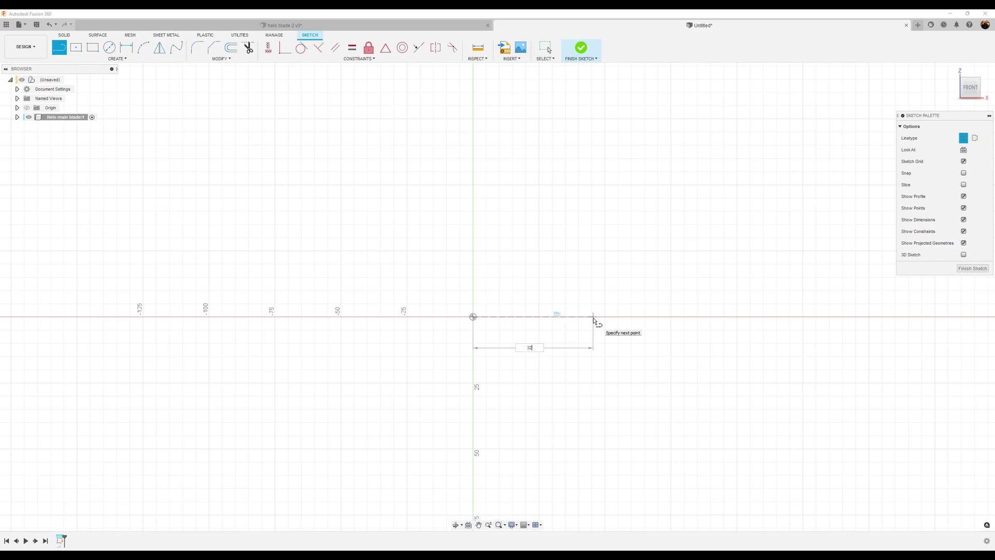
type("32")
key("Return")
key("Escape")
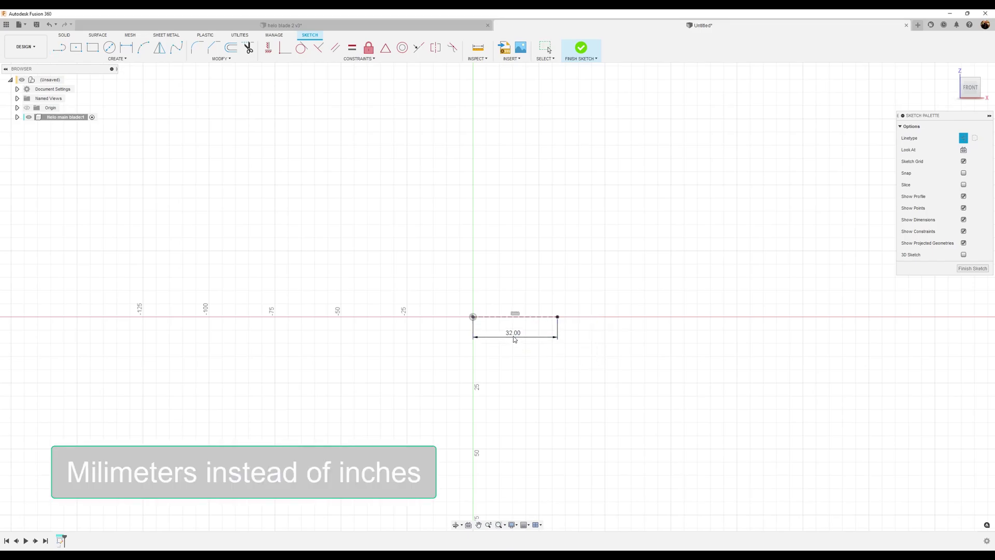
scroll(521, 330, "up", 5)
scroll(522, 327, "up", 4)
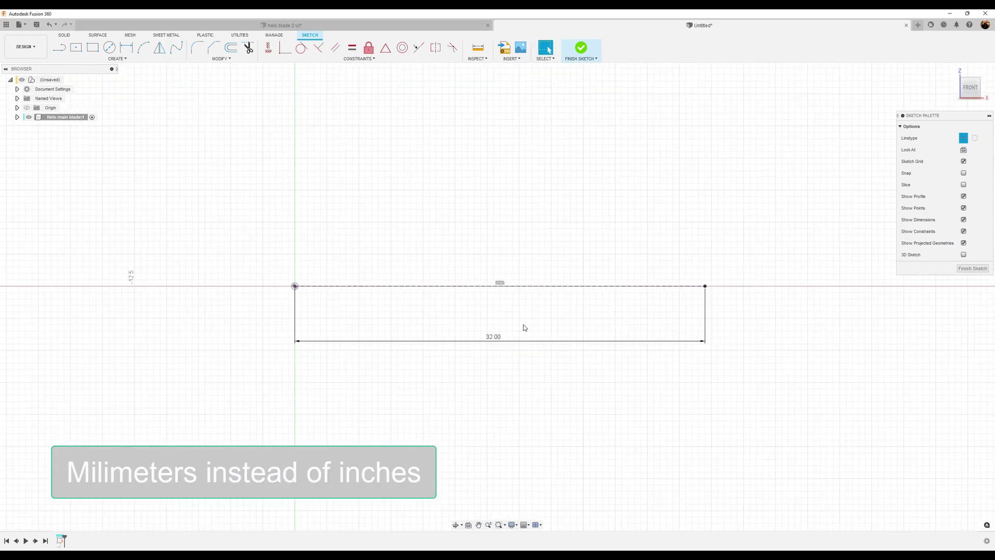
middle_click_drag(542, 331, 512, 347)
left_click_drag(468, 359, 465, 312)
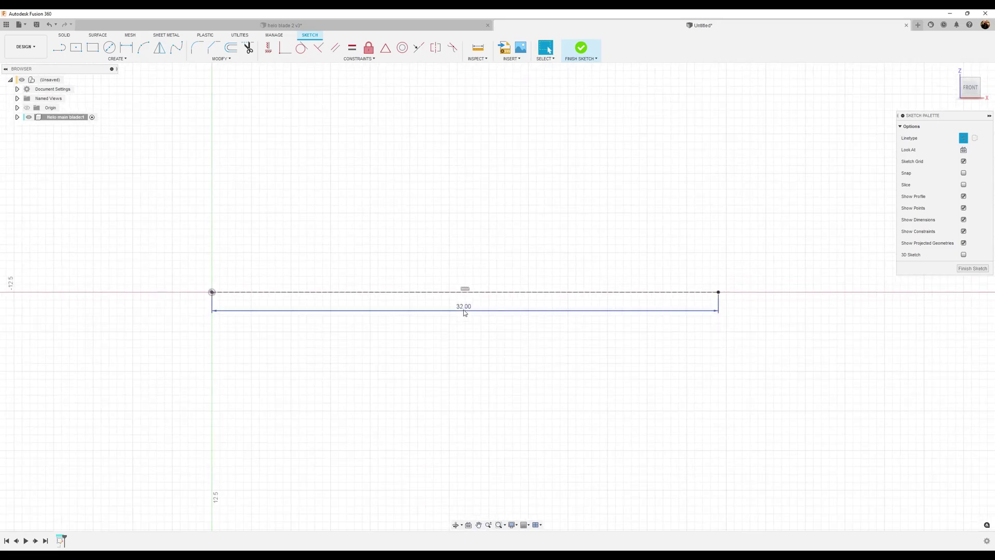
left_click(177, 48)
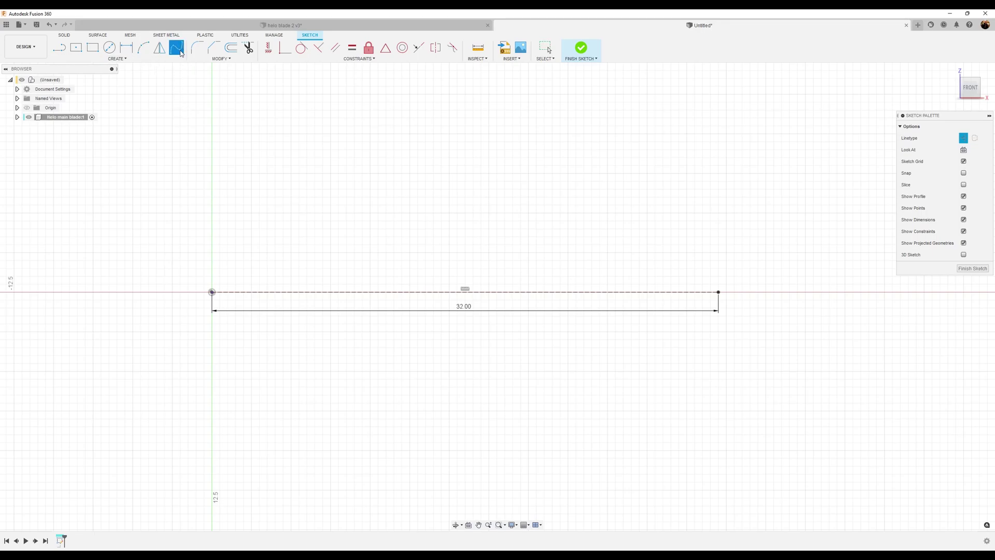
left_click(719, 292)
key("Escape")
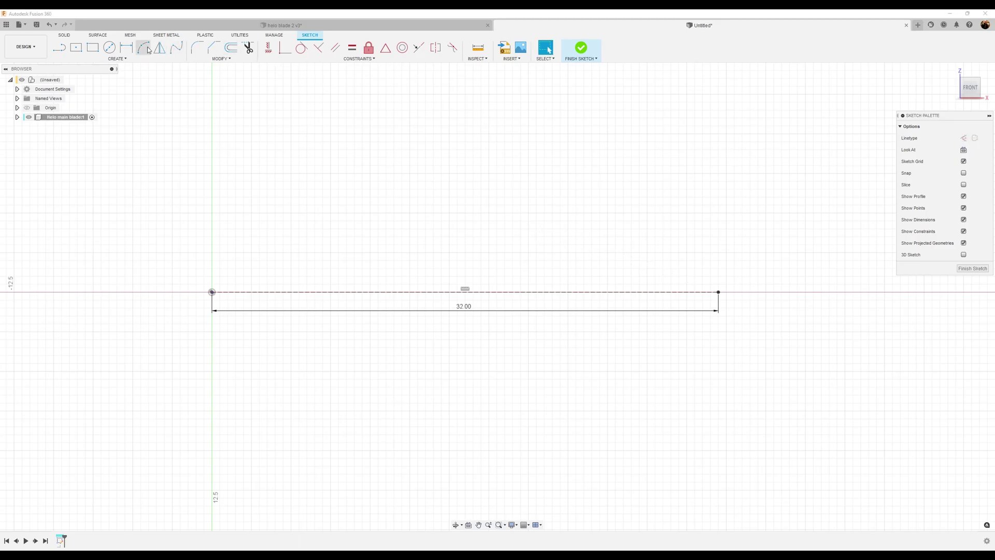
- Draw a fit-point spline from the construction line's free end through a point above its middle to the origin
left_click(176, 48)
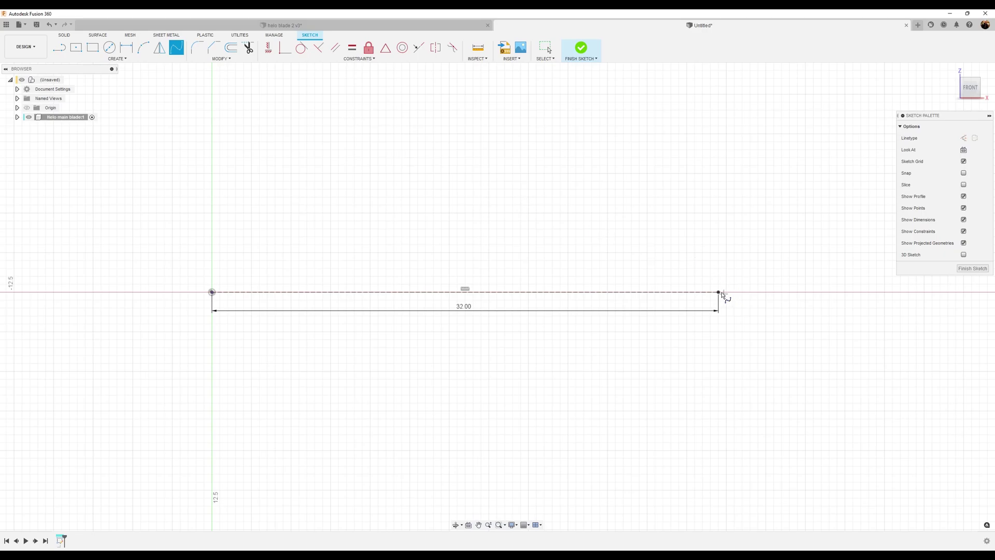
left_click(719, 293)
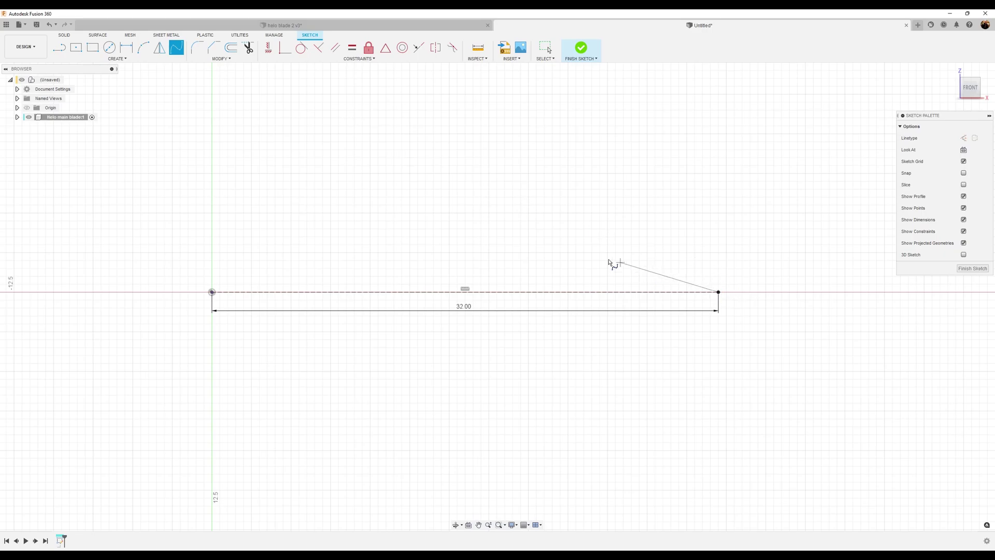
left_click(465, 226)
left_click(211, 292)
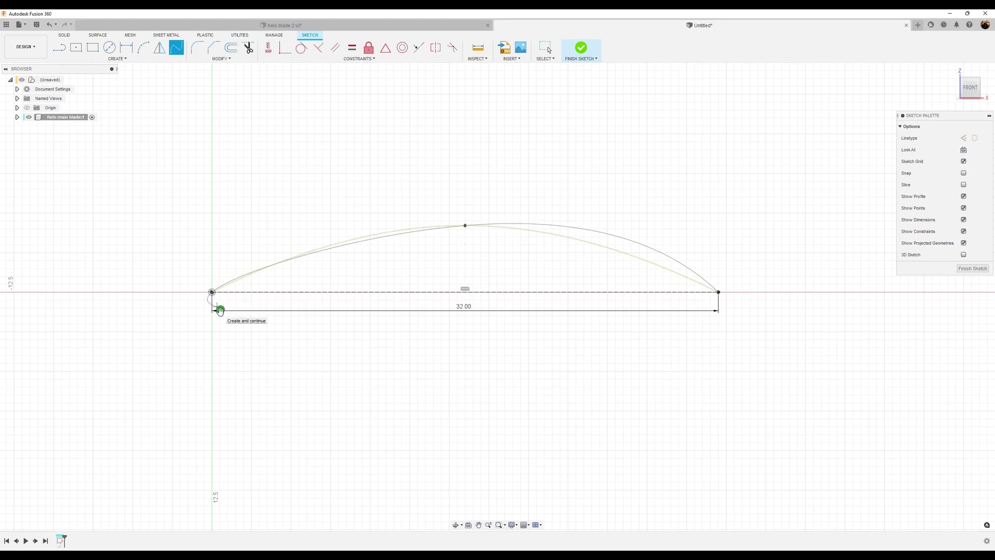
left_click(220, 310)
key("Escape")
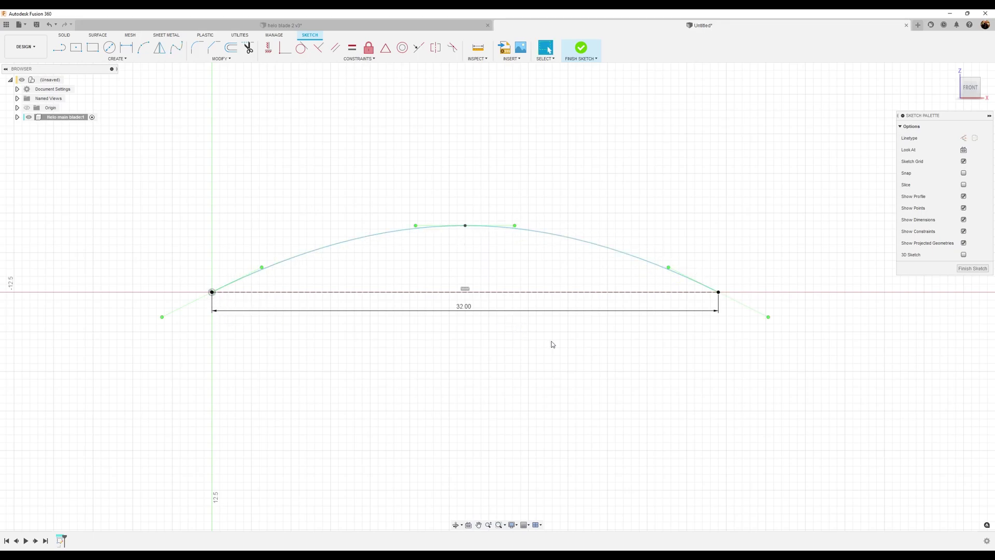
- Dimension the tangent handle at the spline's end opposite the origin to 1.8 mm
left_click(127, 48)
left_click(687, 276)
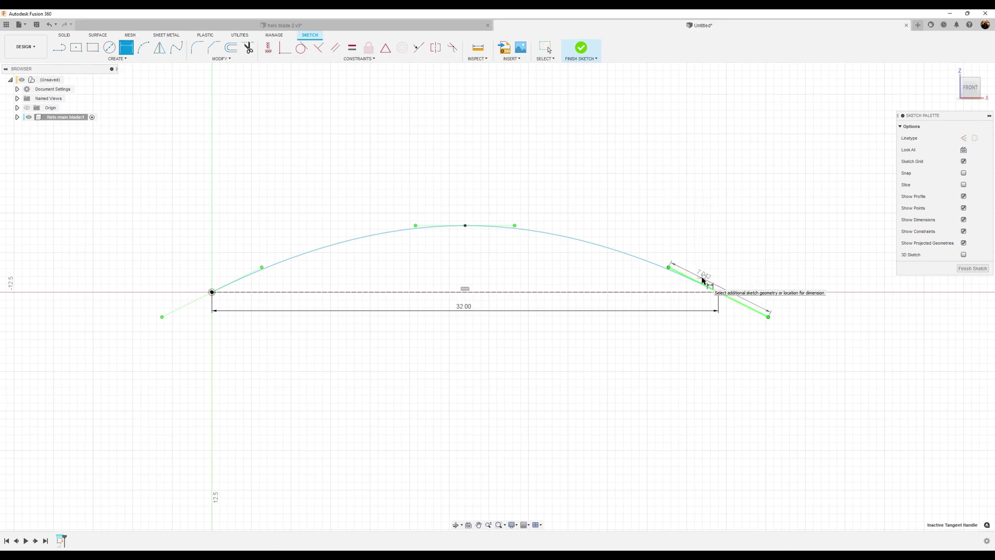
left_click(703, 280)
type("1")
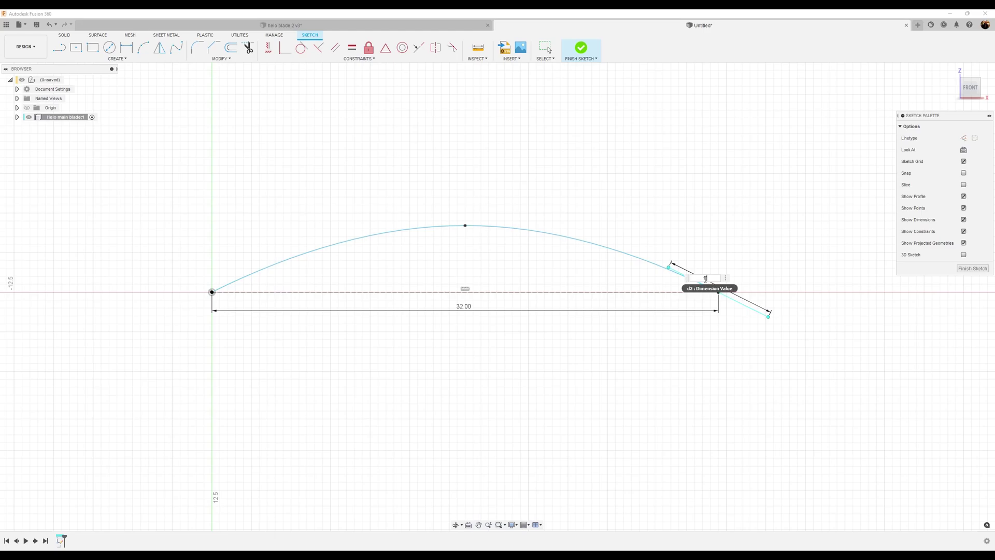
type(".8")
key("Return")
- Set a 60° angle between the 1.8 mm tangent handle and the construction line
scroll(746, 296, "up", 3)
scroll(744, 296, "up", 2)
left_click(611, 269)
left_click(610, 291)
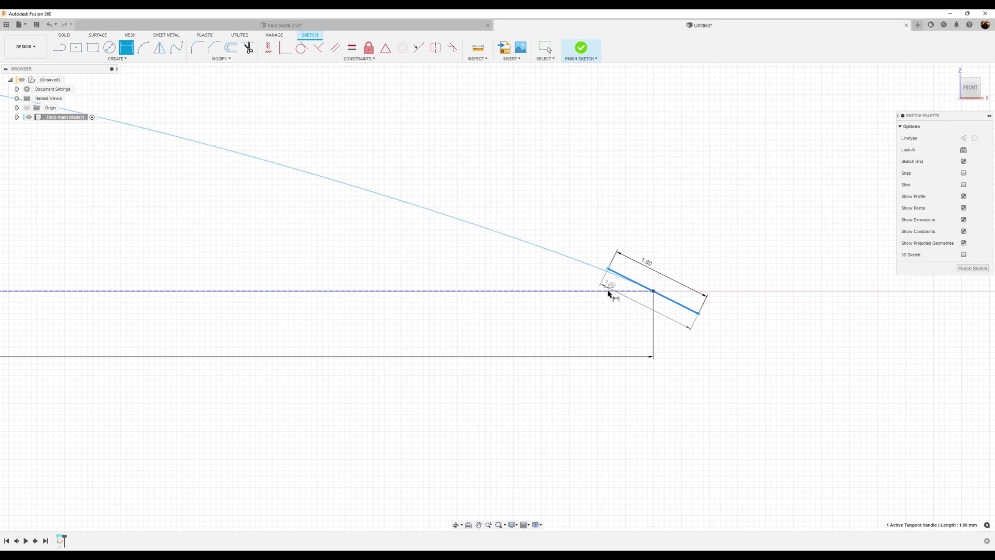
left_click(579, 272)
type("60")
key("Return")
- Dimension the tangent handle at the spline's middle point to 3 mm
scroll(516, 241, "down", 3)
scroll(512, 239, "down", 2)
middle_click_drag(411, 204, 581, 261)
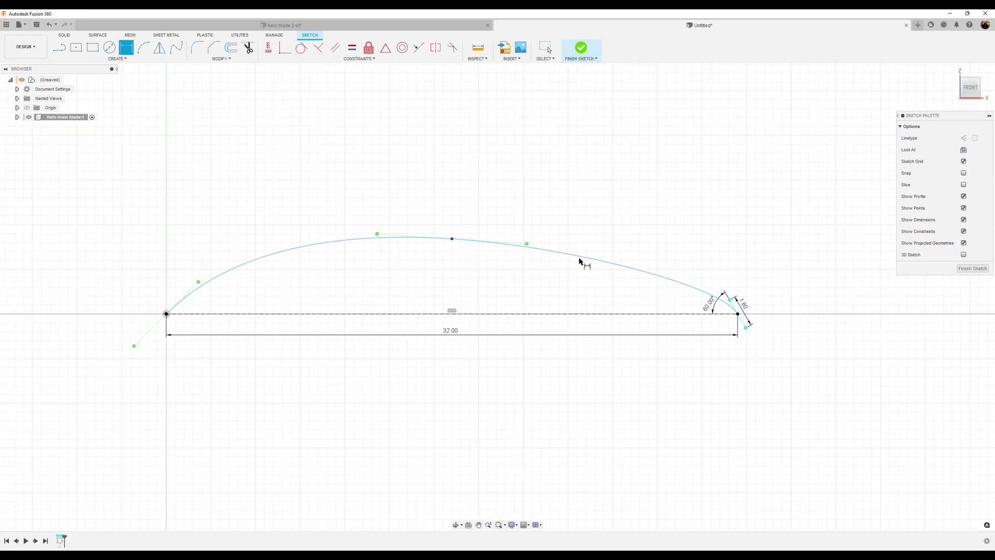
left_click(511, 246)
left_click(511, 242)
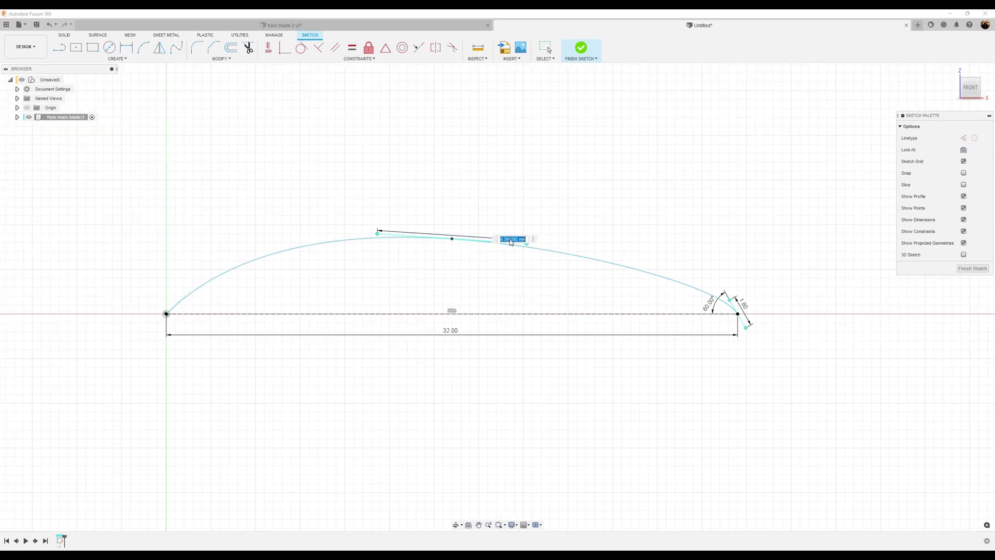
type("3")
key("Return")
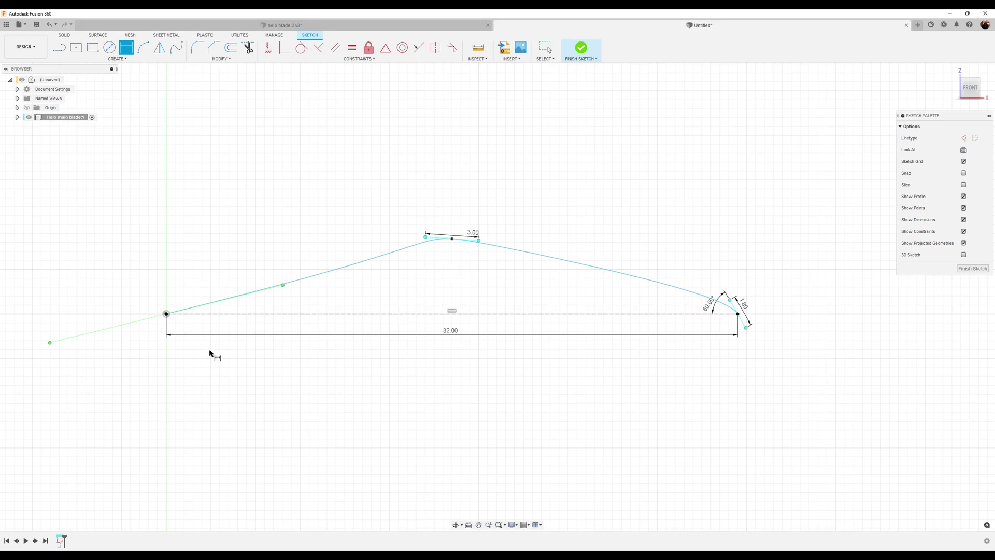
- Dimension the spline's tangent handle at the origin to 3 mm
left_click(150, 323)
left_click(147, 313)
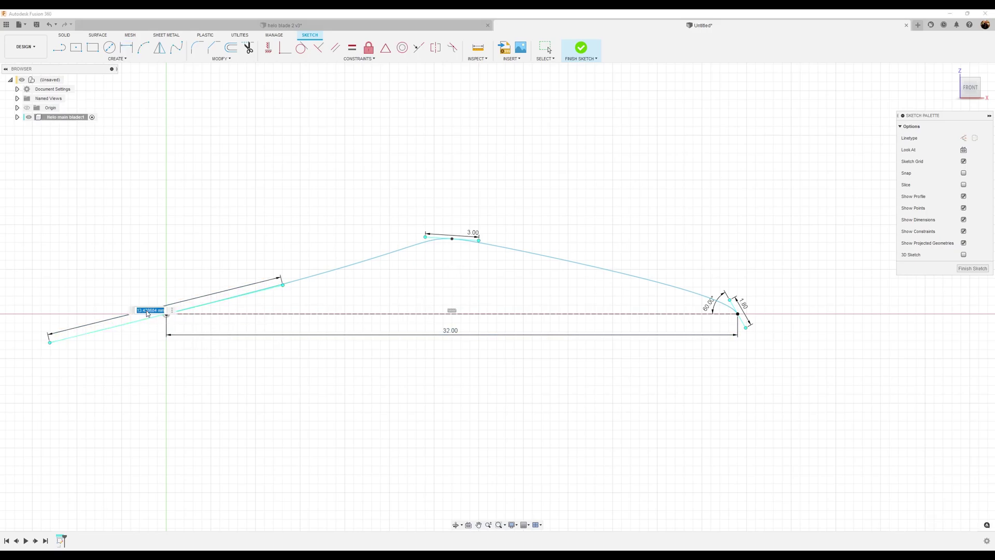
type("3")
key("Return")
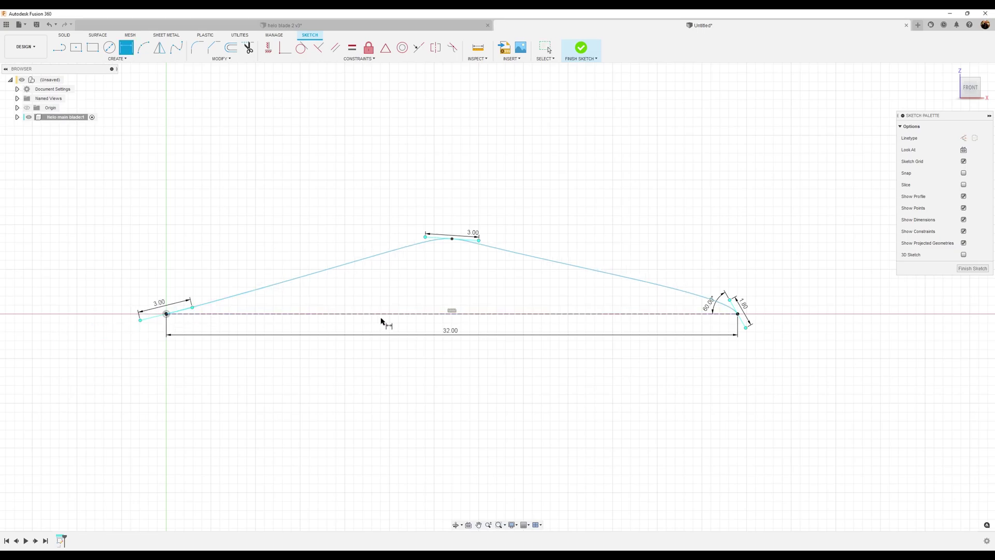
- Apply a horizontal constraint to the tangent handle at the spline's middle point
scroll(486, 202, "up", 3)
left_click(268, 48)
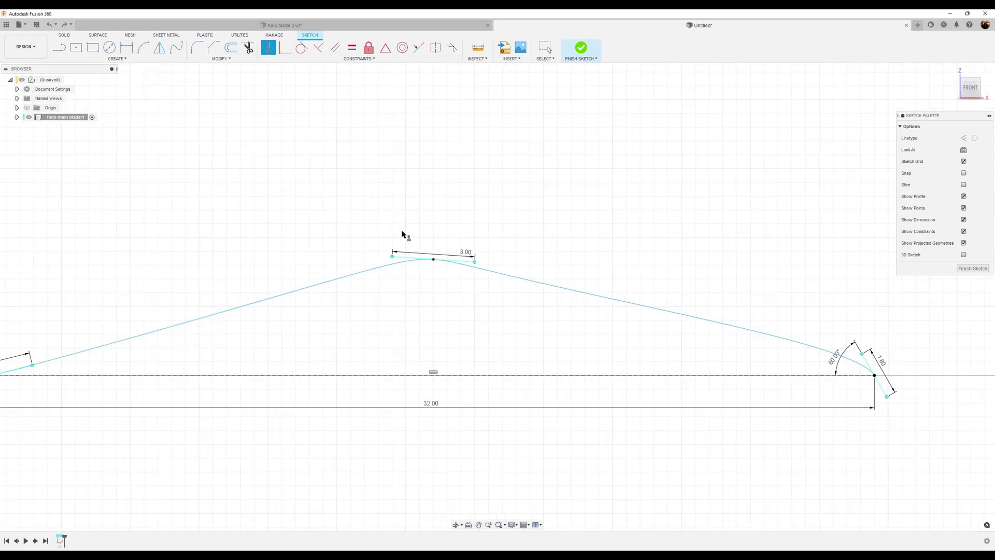
left_click(404, 257)
- Dimension the height of the spline's middle tangent handle above the construction line to 1.02 mm
key("d")
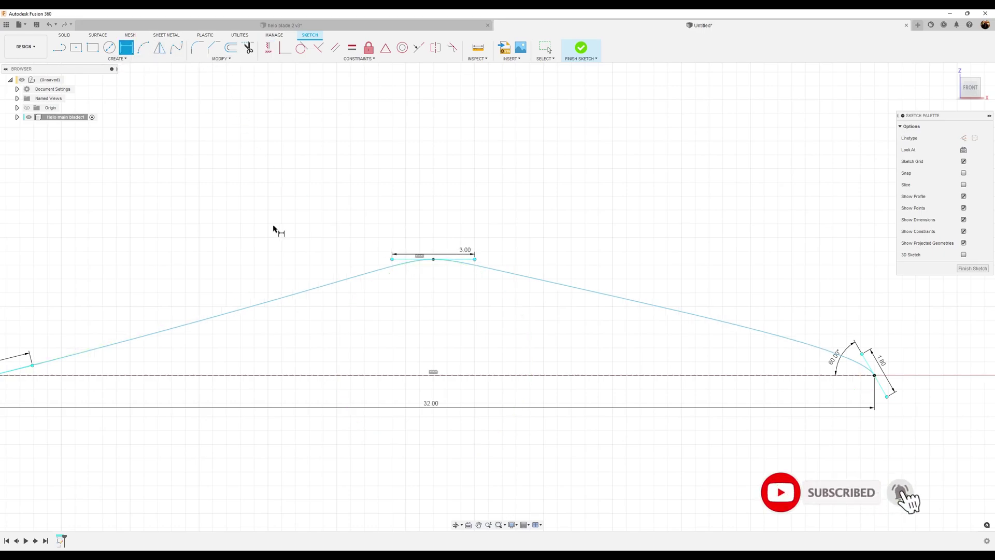
left_click(402, 261)
left_click(435, 373)
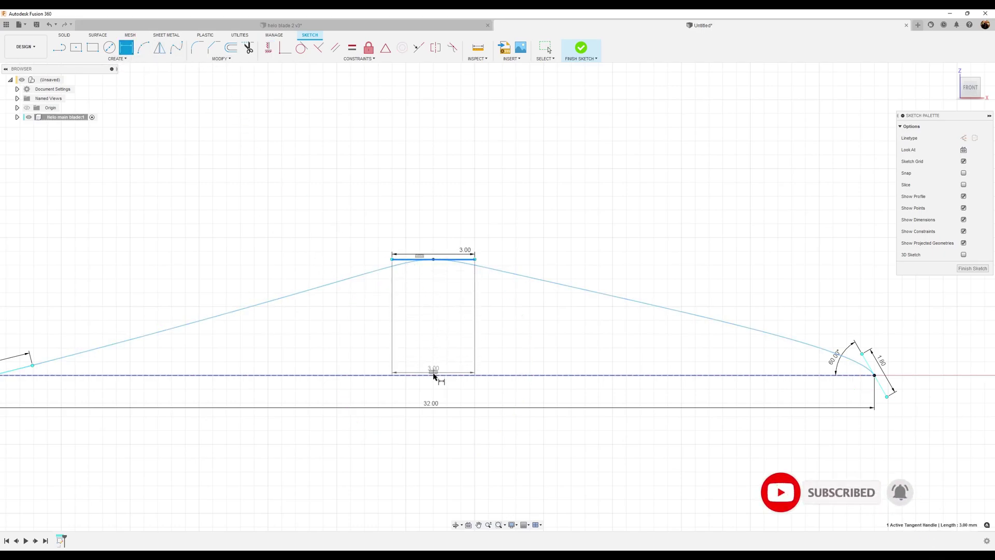
left_click(436, 328)
type("1.02")
key("Return")
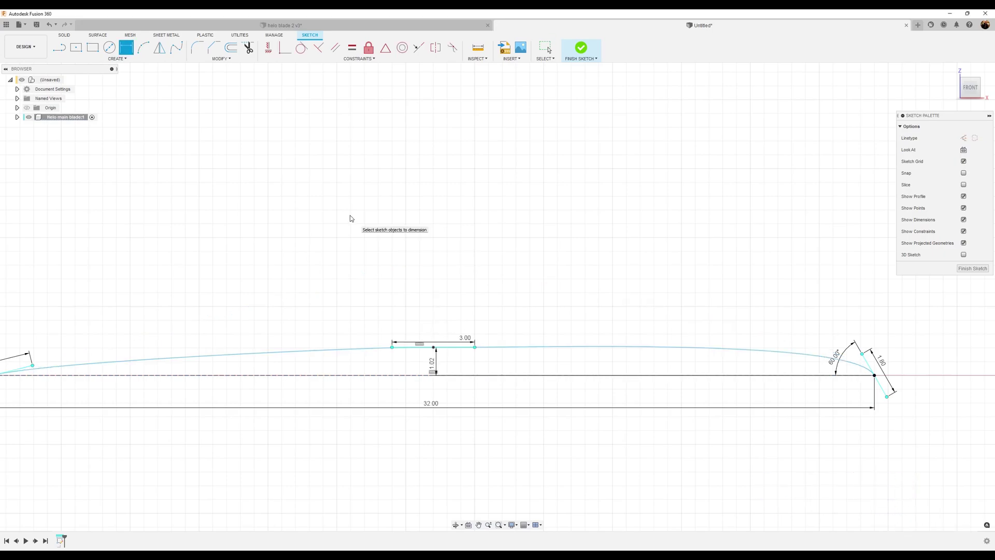
middle_click_drag(313, 399, 393, 377)
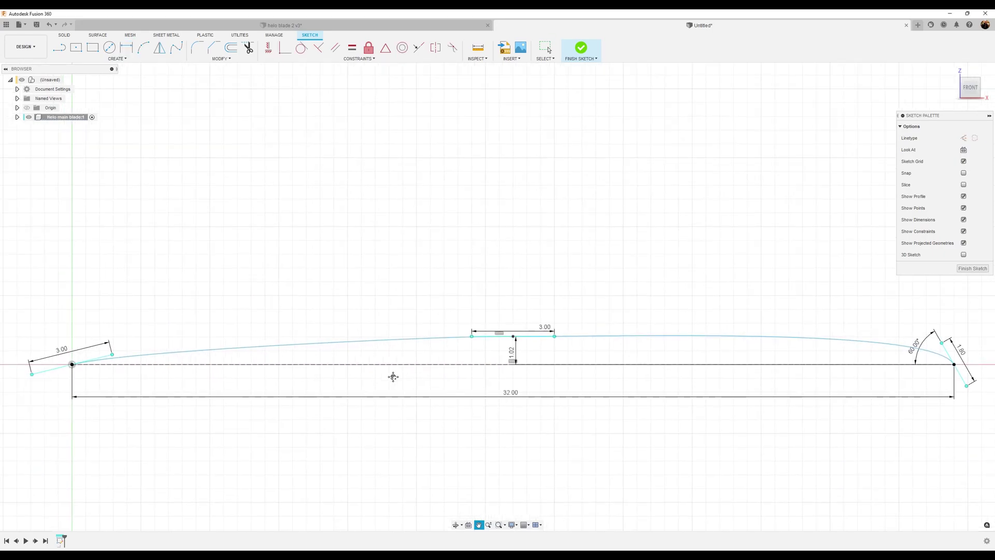
key("d")
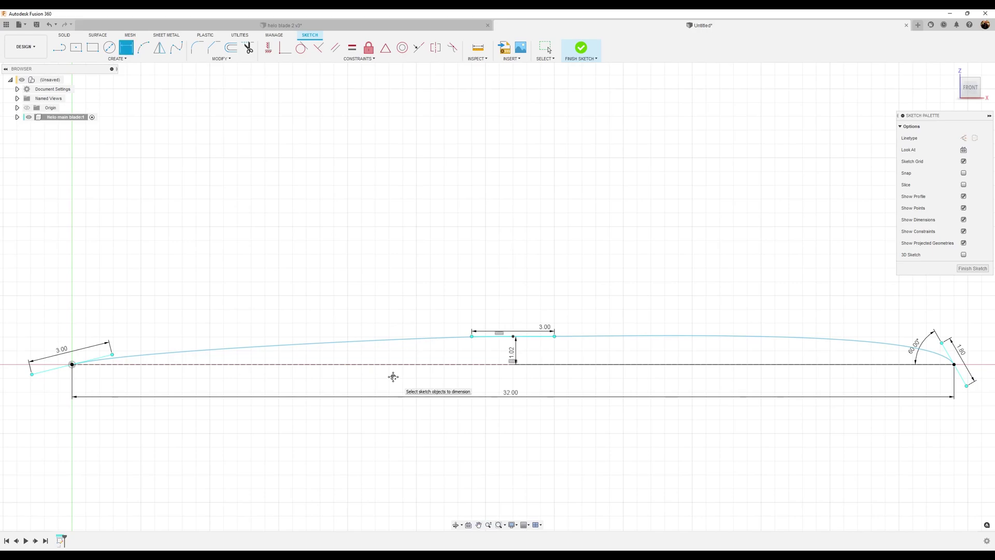
left_click(102, 358)
key("Escape")
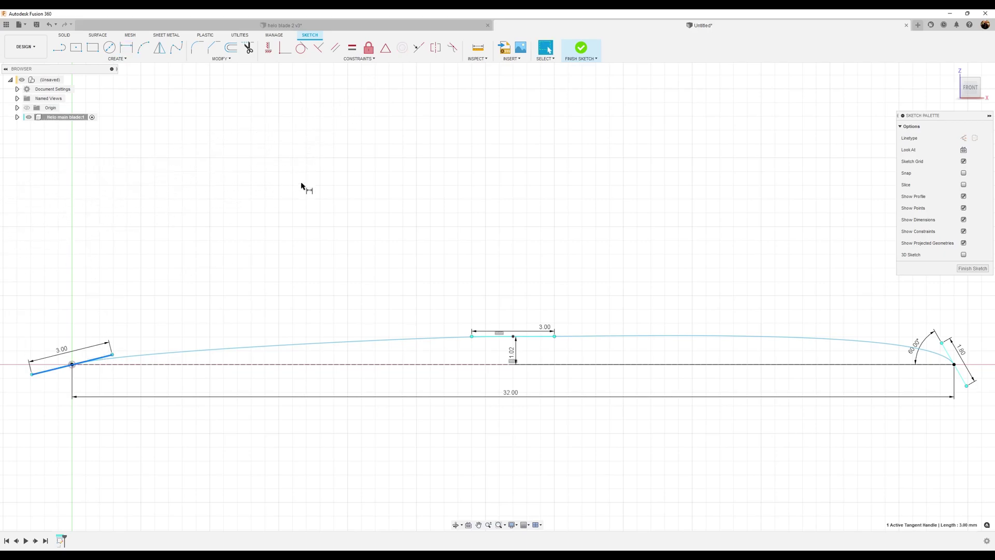
- Apply a horizontal constraint to the spline's tangent handle at the origin
left_click(269, 48)
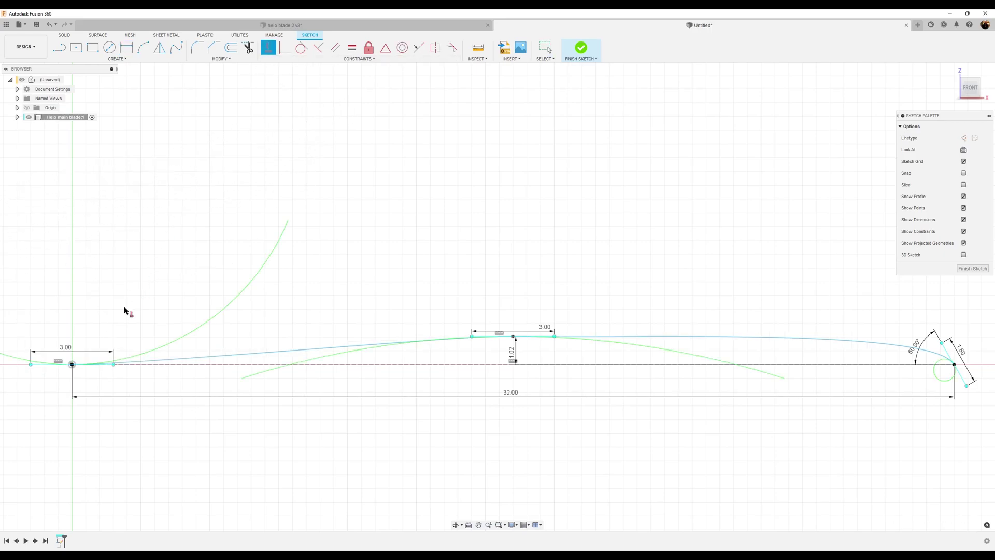
key("Escape")
scroll(322, 471, "down", 3)
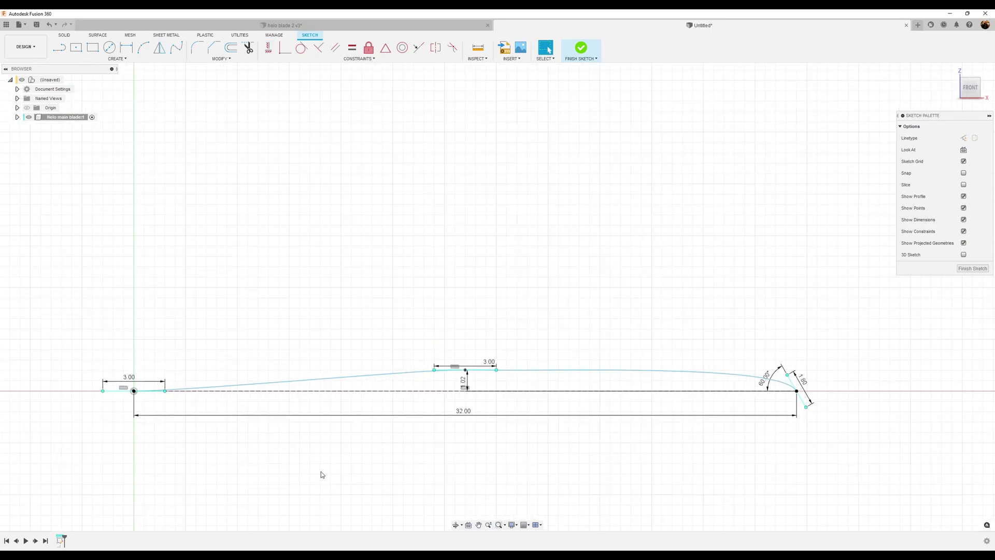
mouse_move(587, 467)
middle_mouse_down()
mouse_move(518, 431)
mouse_move(534, 458)
middle_mouse_up()
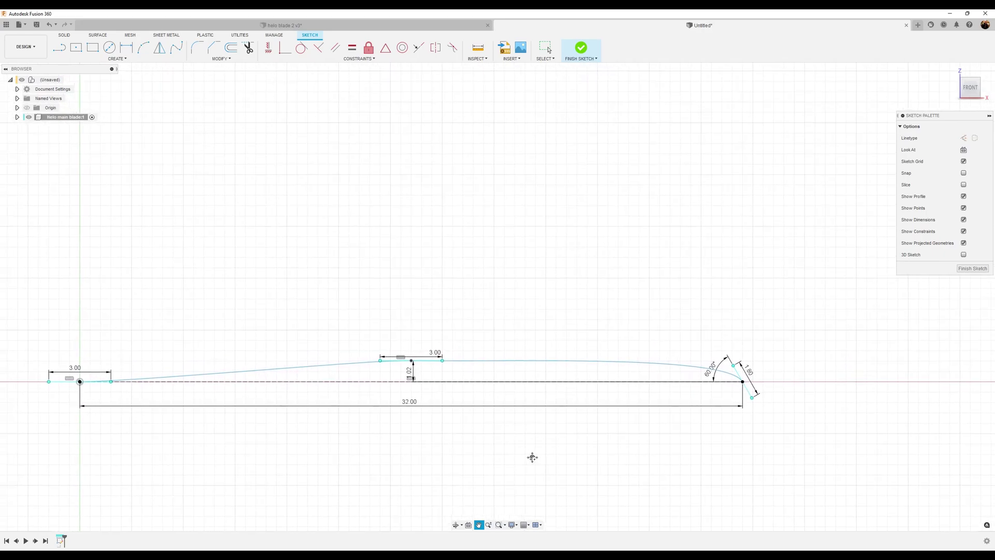
- Dimension the horizontal distance from the origin to the spline's middle point to 16 mm and finish the sketch
left_click(126, 47)
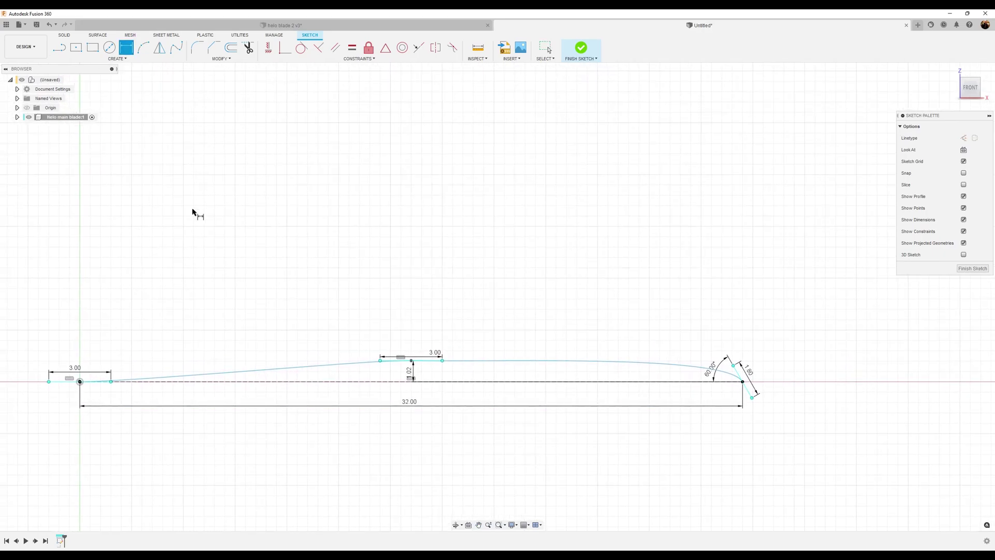
left_click(80, 381)
left_click(412, 360)
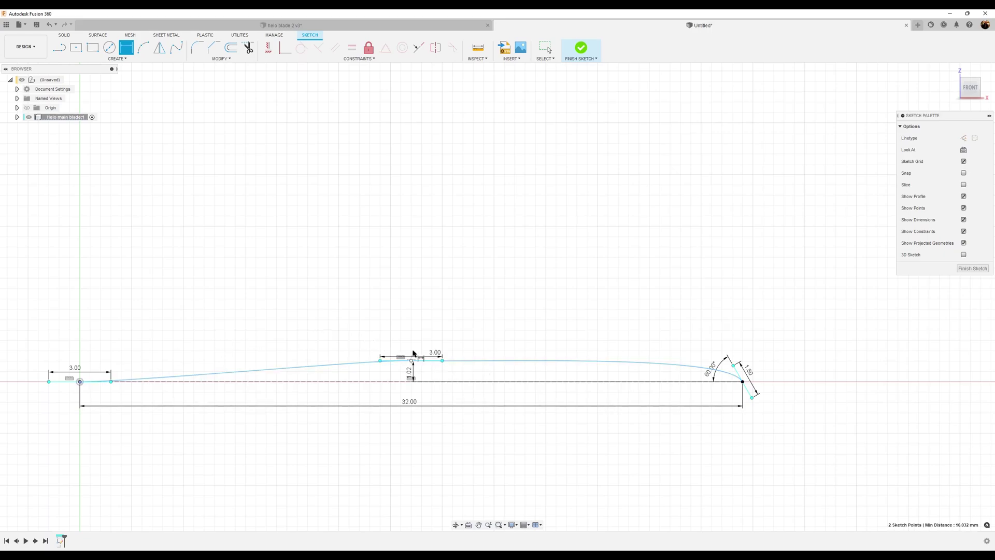
left_click(266, 342)
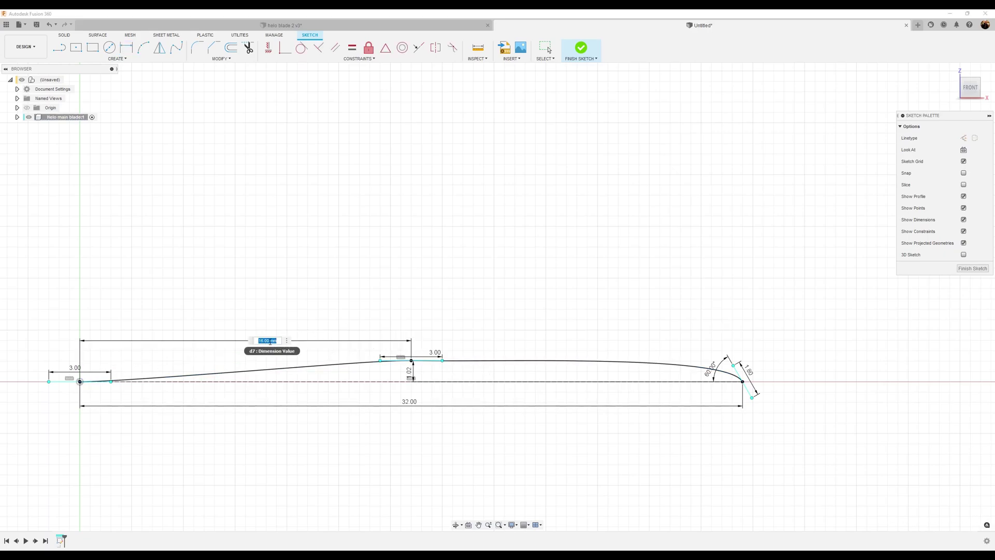
key("Return")
mouse_move(560, 443)
middle_mouse_down()
mouse_move(660, 378)
mouse_move(593, 380)
middle_mouse_up()
key("d")
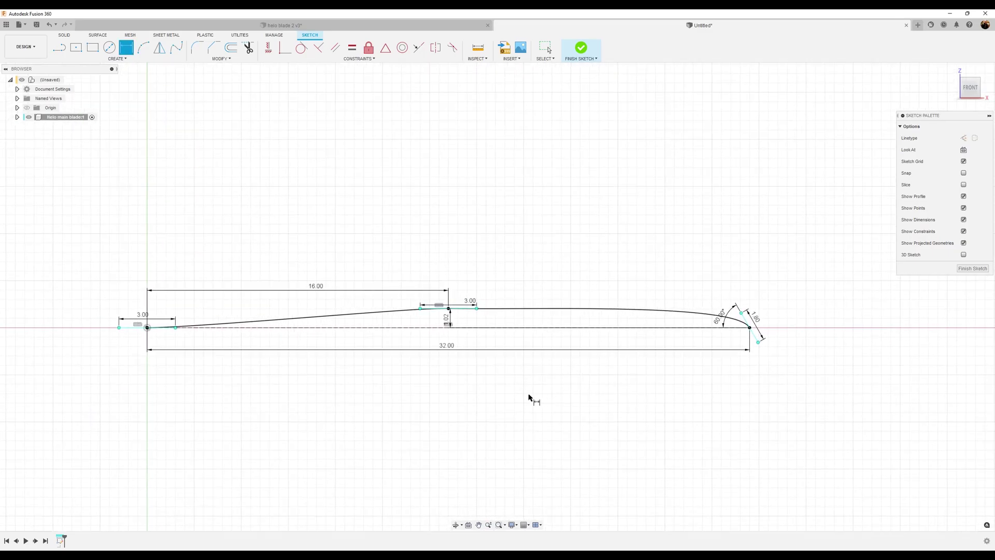
left_click(963, 267)
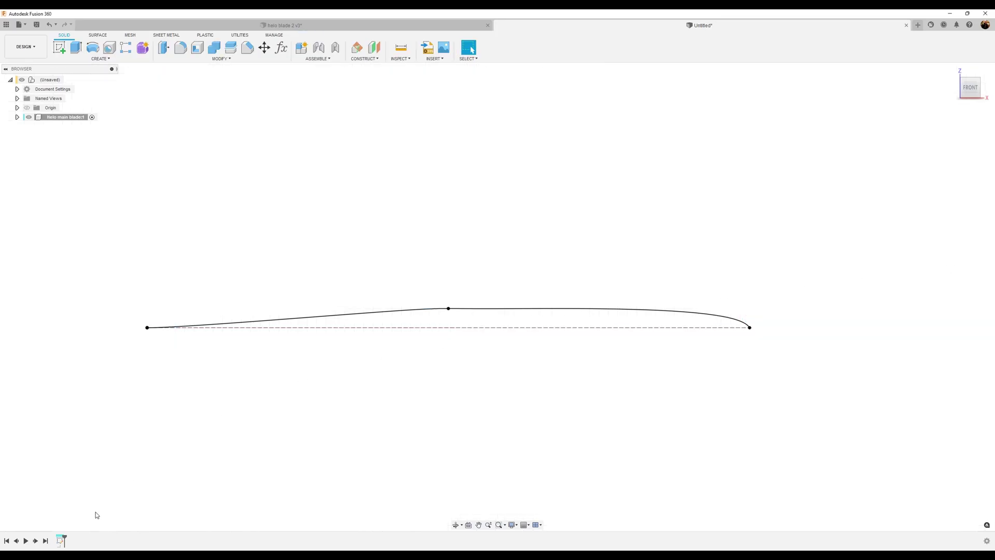
- Reopen the airfoil sketch, mirror the spline about the construction chord line, and finish the sketch
right_click(63, 540)
left_click(78, 461)
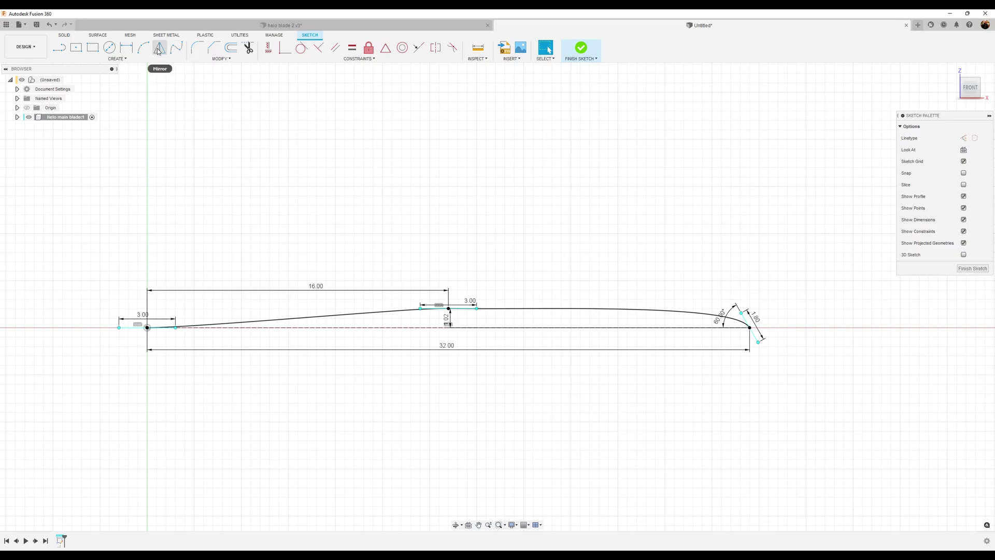
left_click(160, 47)
left_click(573, 309)
left_click(841, 138)
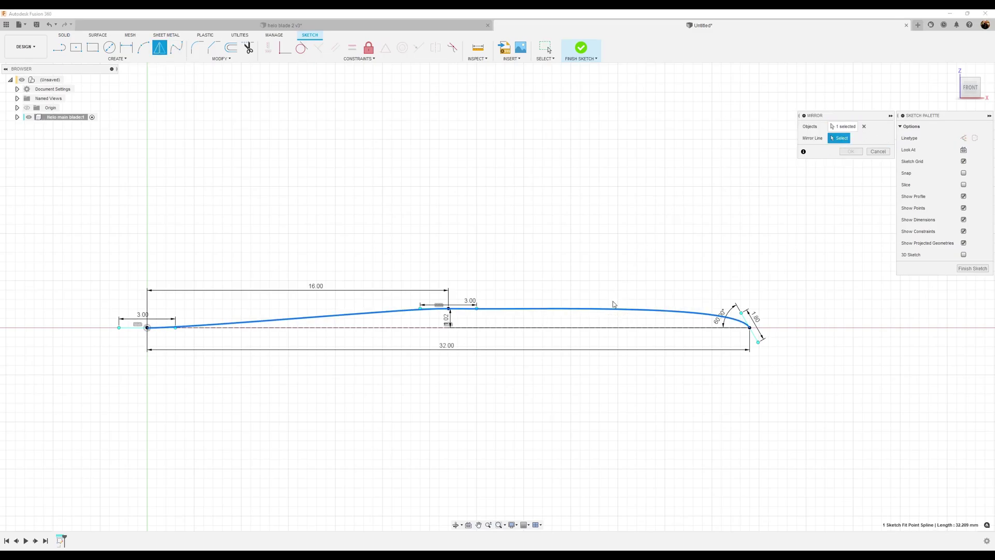
left_click(608, 328)
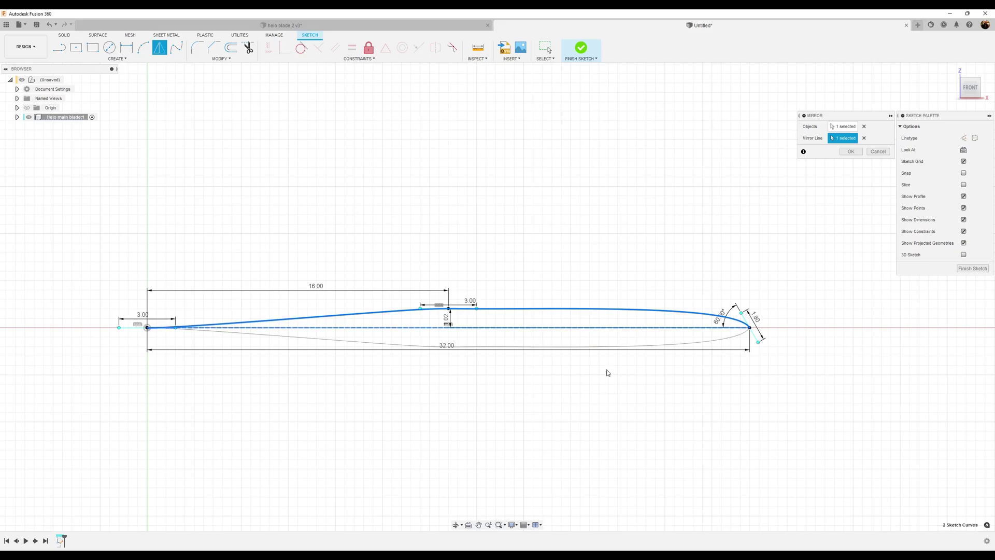
left_click(851, 151)
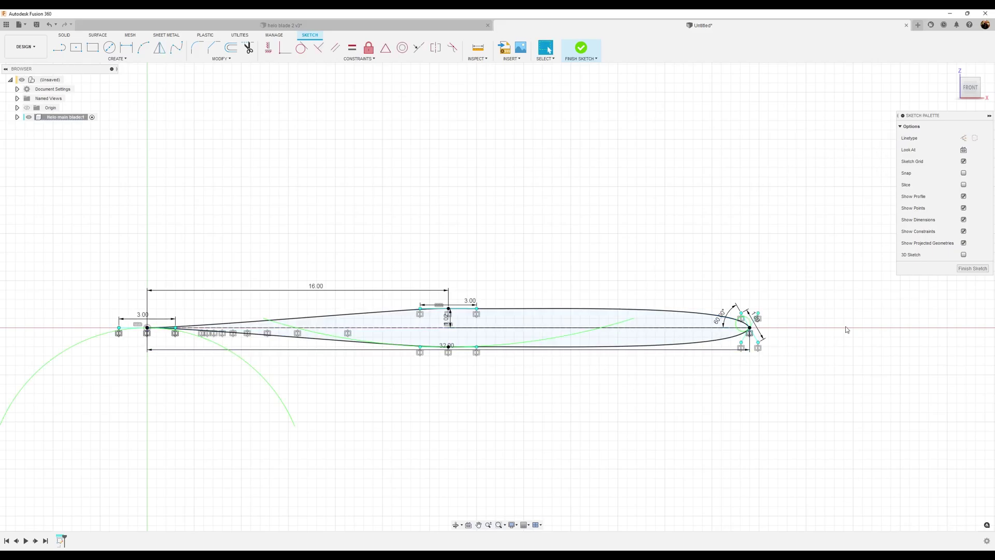
left_click(972, 269)
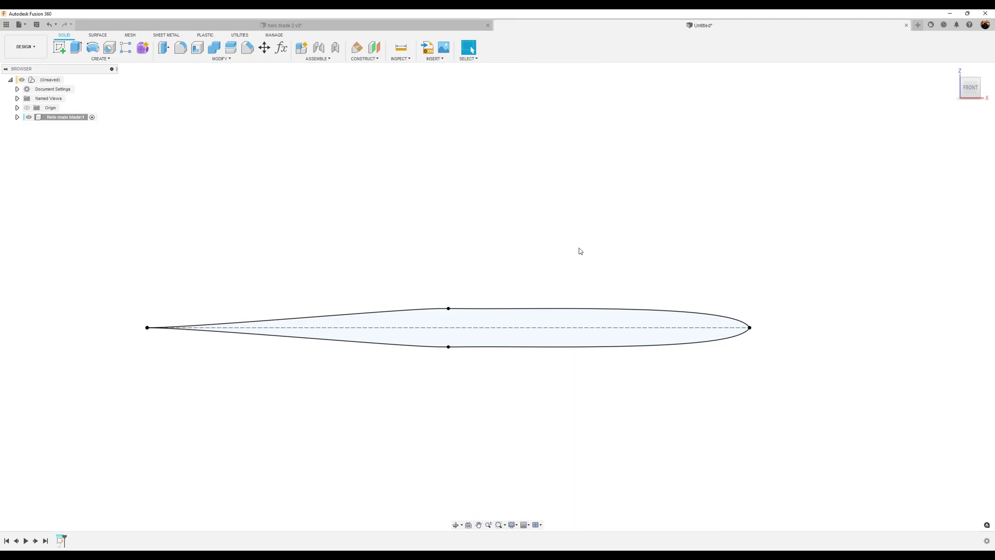
- Create a sketch on the horizontal XY plane and draw a 230 mm line from the origin, perpendicular to the airfoil chord
middle_click_drag(782, 216, 942, 109, "shift")
left_click(970, 87)
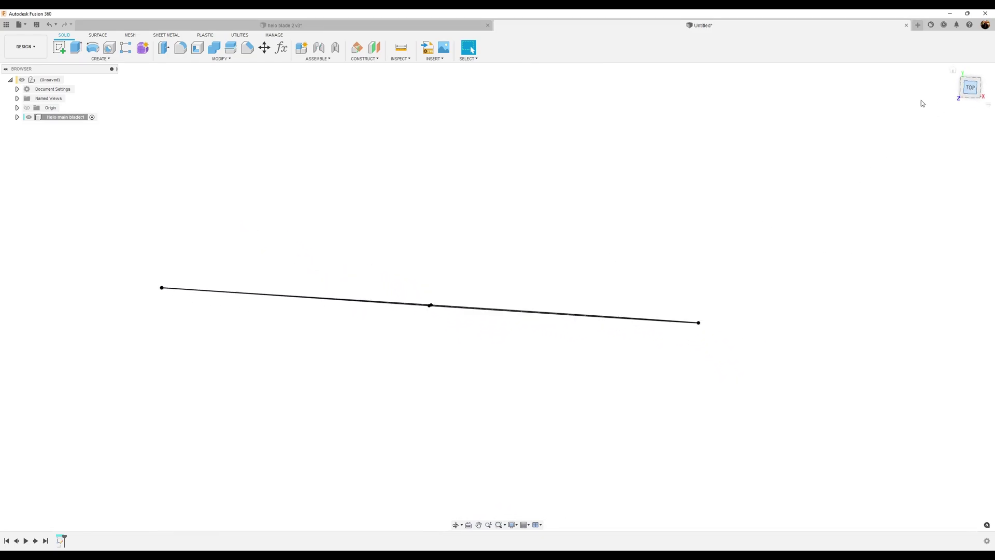
left_click(59, 47)
left_click(303, 213)
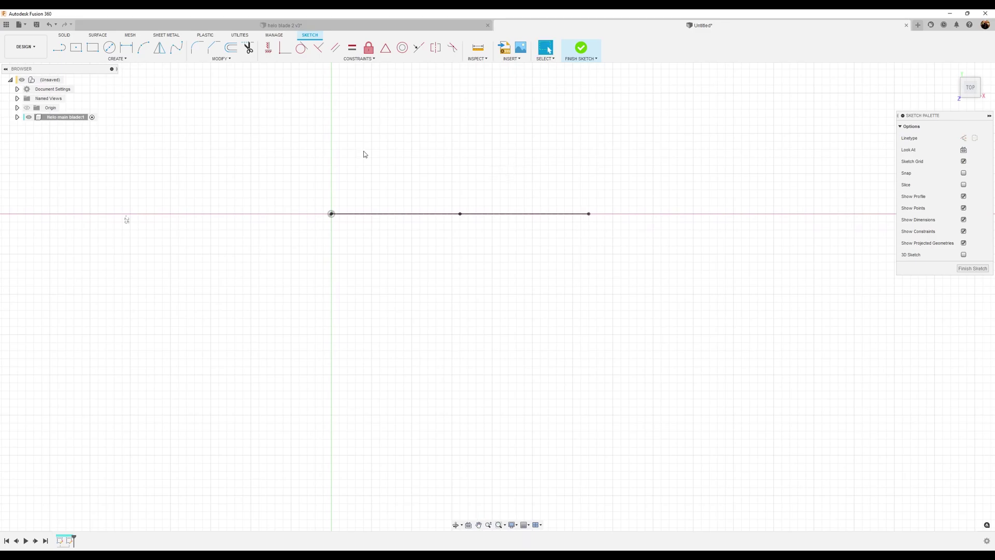
left_click(58, 49)
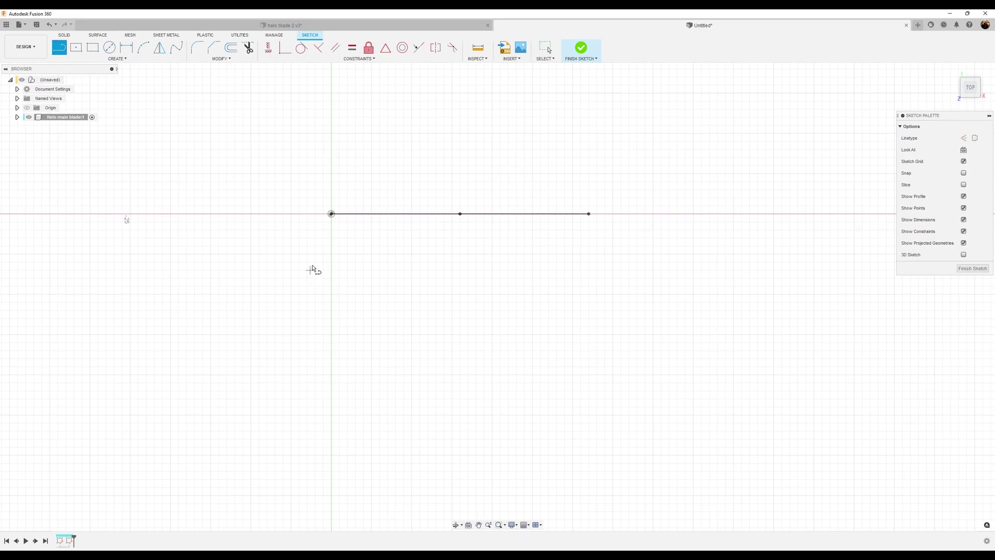
left_click(332, 214)
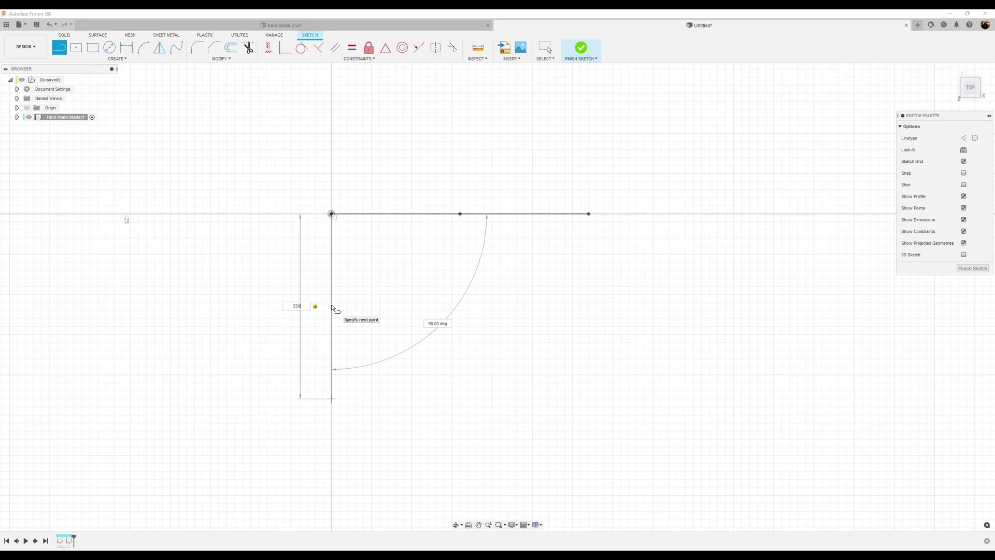
key("Return")
key("Escape")
- Draw a parallel 230 mm line from the chord's rounded leading-edge end point and finish the sketch
key("l")
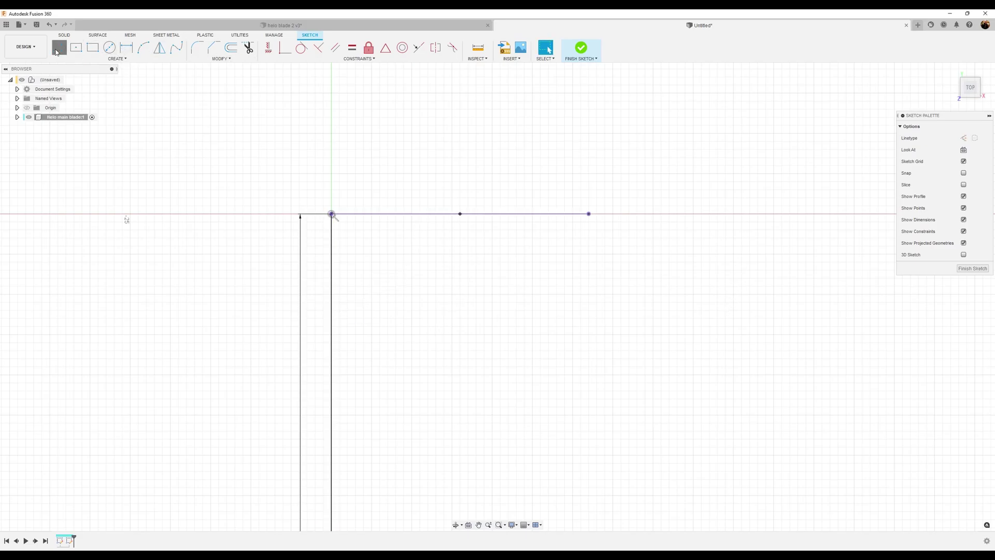
left_click(589, 214)
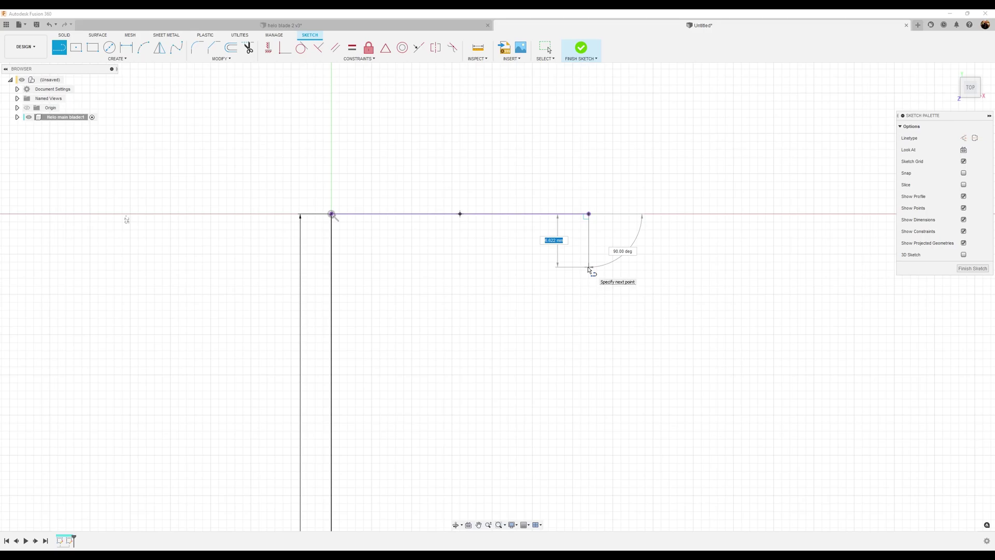
type("230")
key("Return")
key("Escape")
scroll(591, 296, "down", 5)
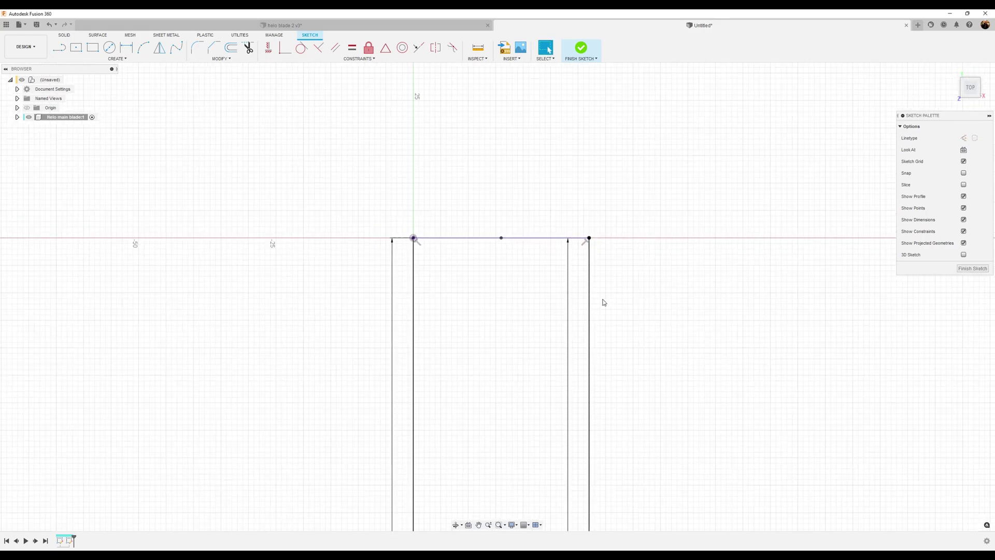
left_click(973, 268)
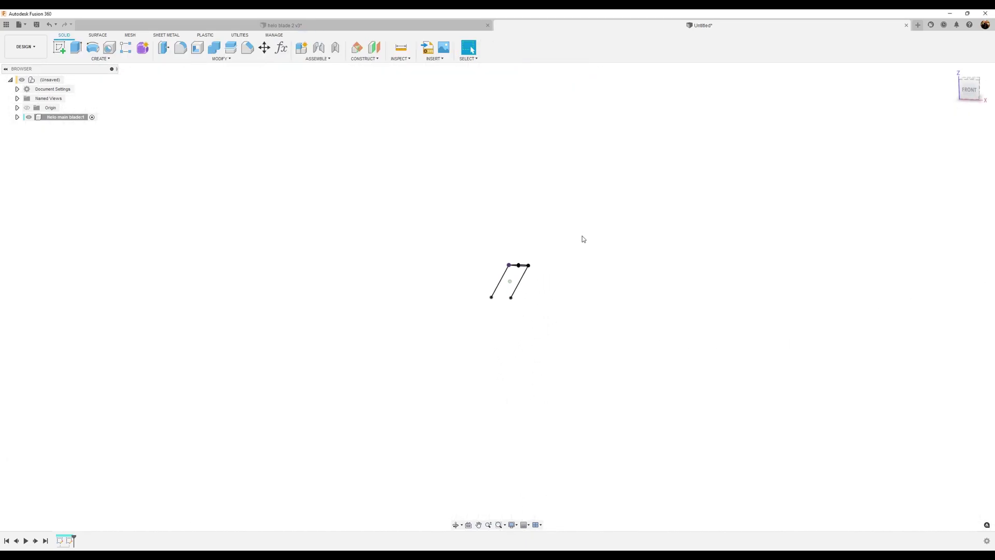
- Create a construction axis through the two free end points of the 230 mm lines
left_click(363, 59)
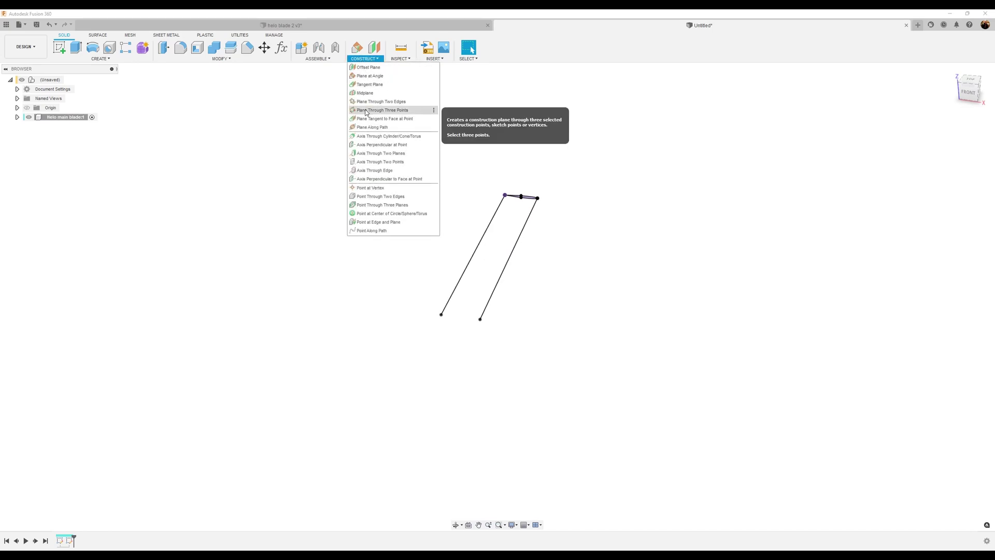
left_click(378, 162)
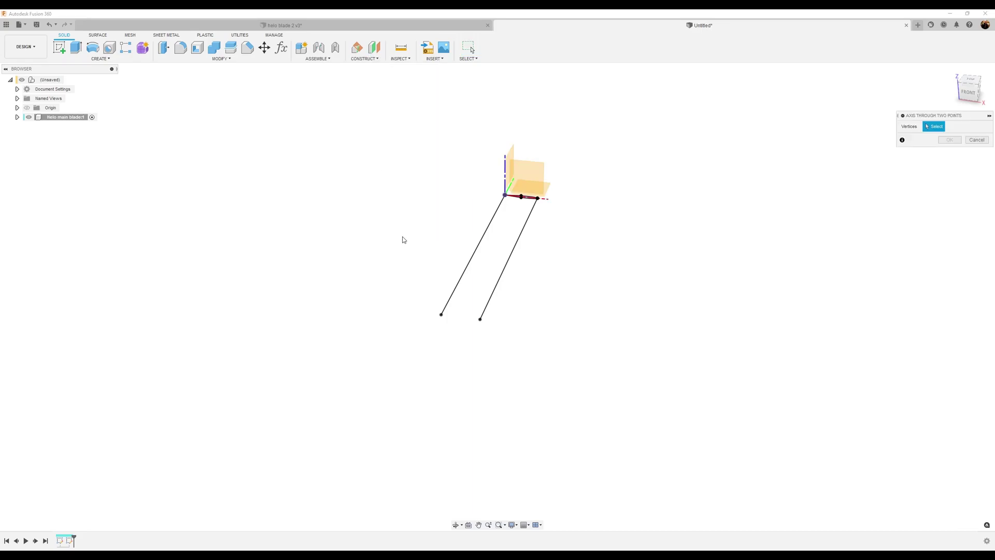
left_click(441, 314)
left_click(480, 319)
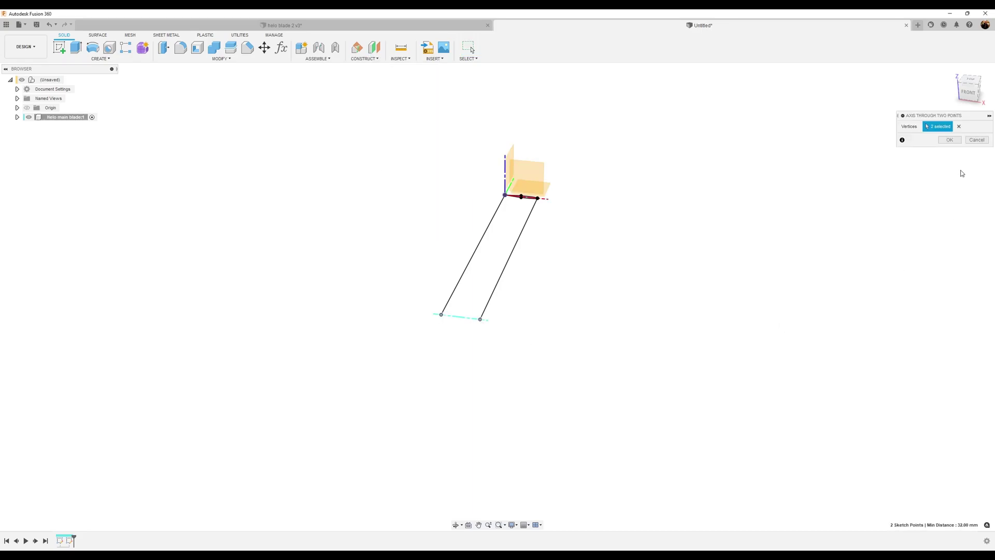
left_click(950, 140)
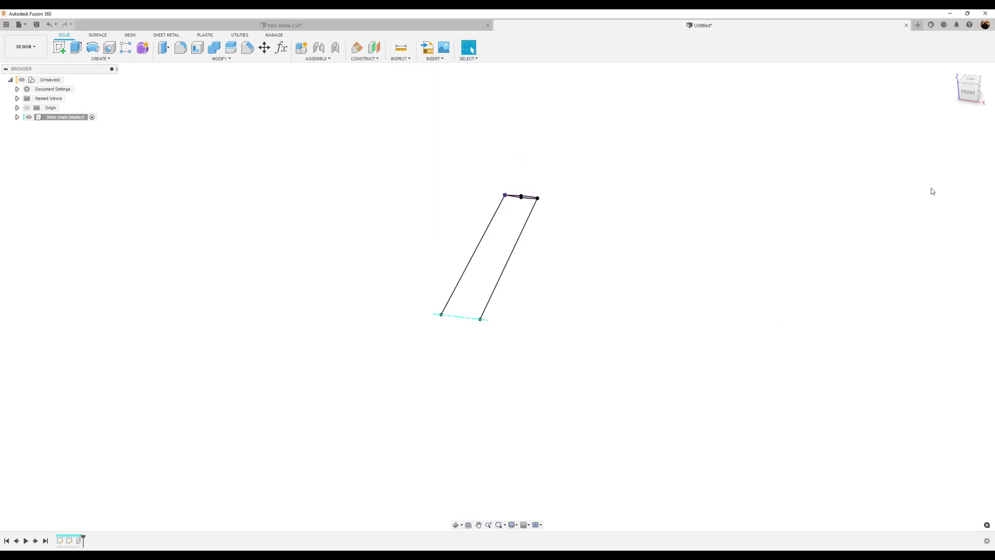
- Create a construction plane at a 90-degree angle on the new axis at the blade's far end
left_click(356, 47)
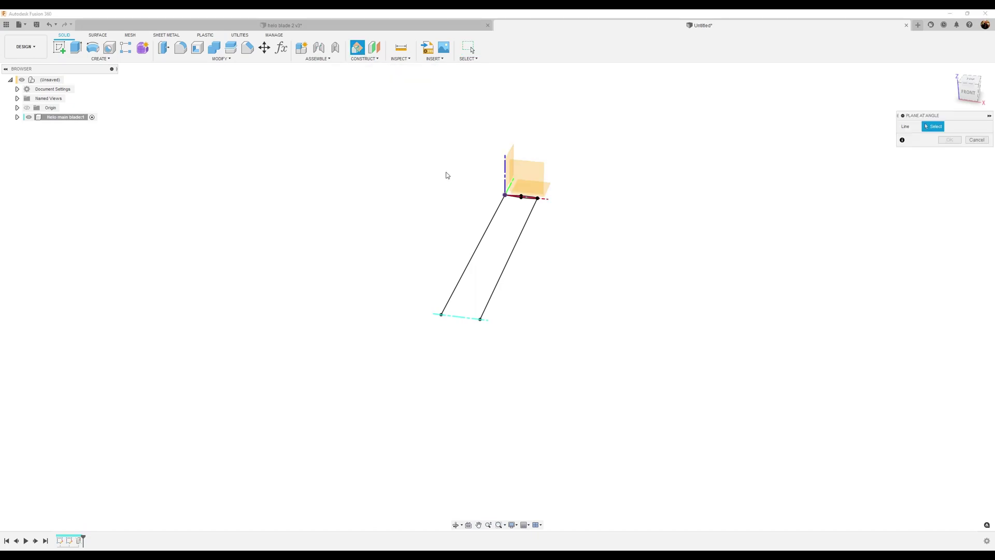
left_click(461, 320)
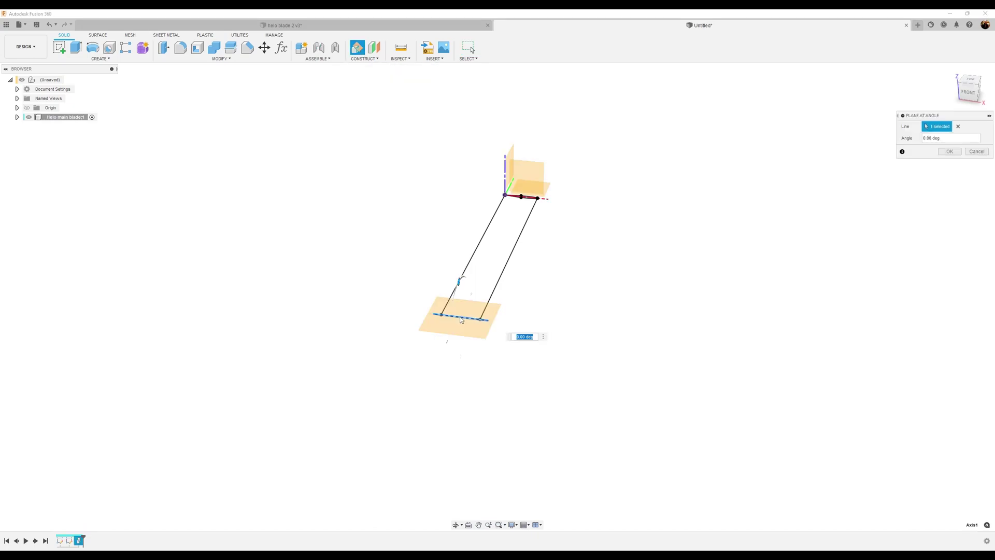
type("90")
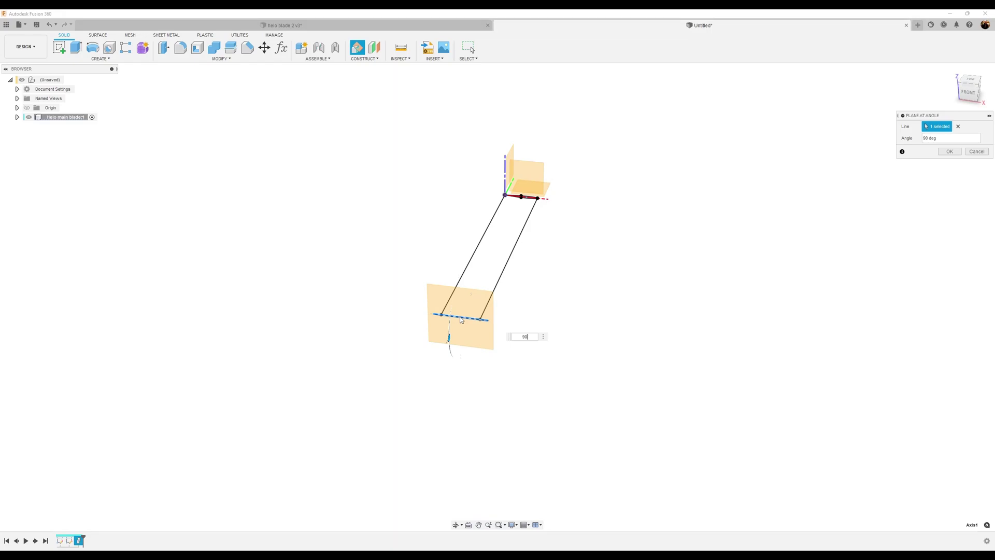
key("Return")
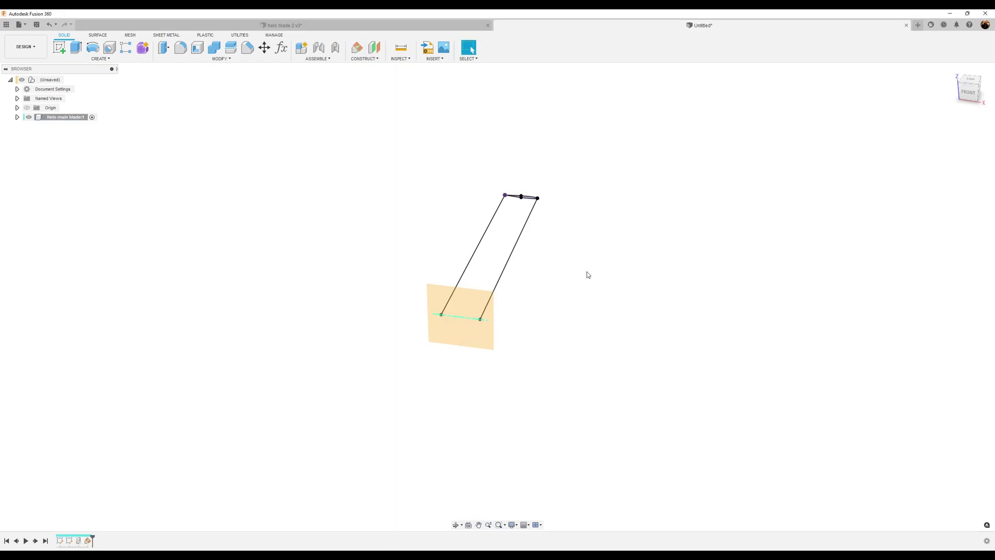
- Create a sketch on the angled construction plane and hide the construction axis and plane
left_click(60, 48)
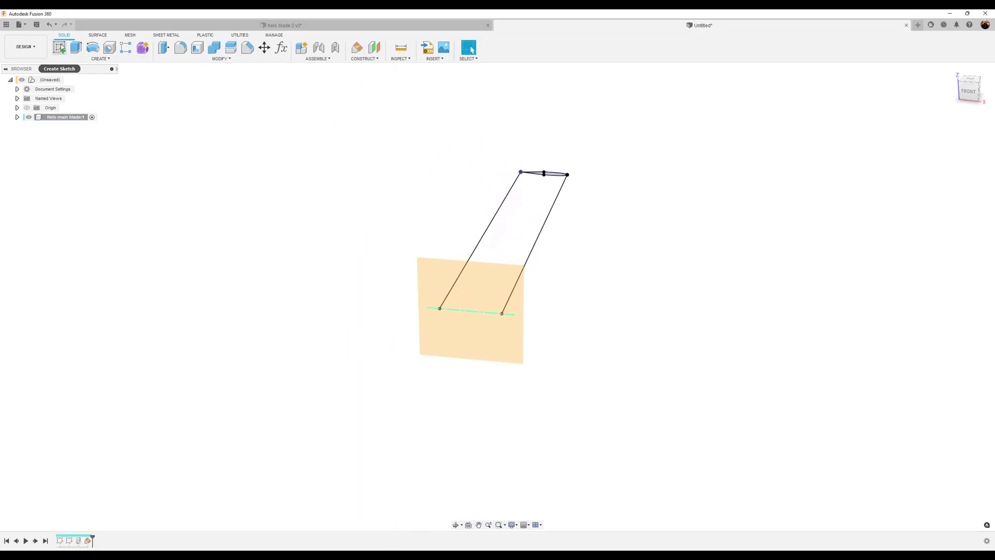
left_click(449, 282)
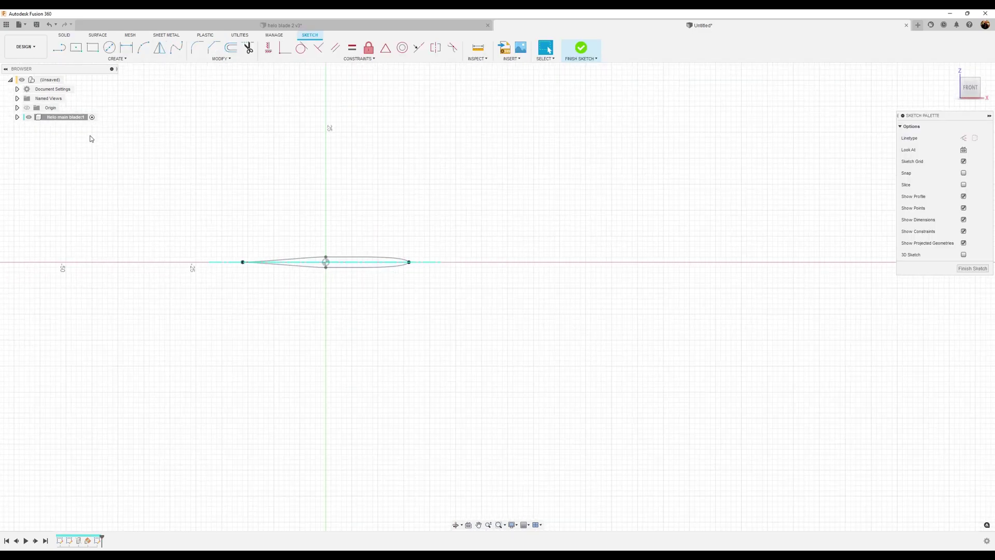
left_click(18, 117)
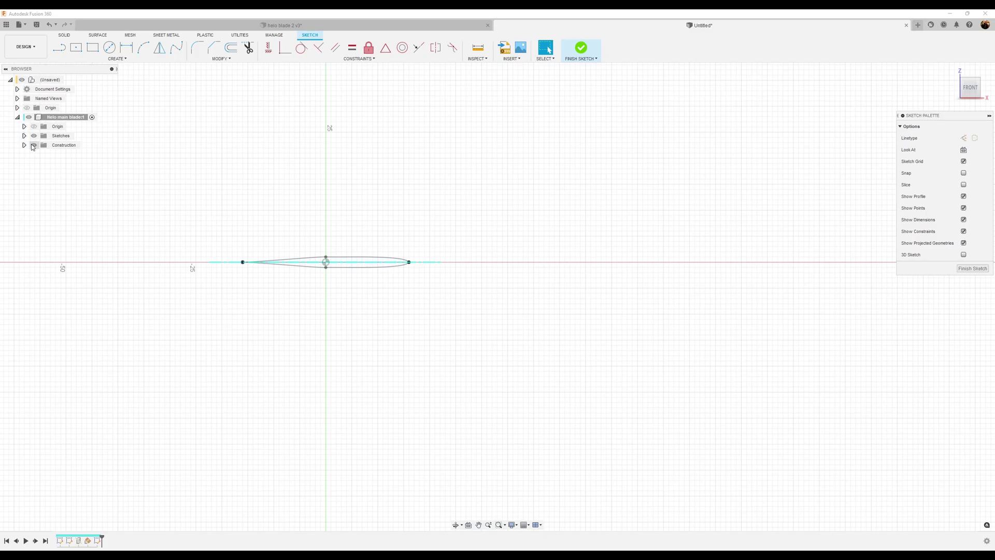
left_click(24, 145)
left_click(40, 155)
- Project the airfoil's upper and lower splines into the far-end sketch as individual curves with projection link, and finish the sketch
scroll(336, 287, "up", 5)
middle_click_drag(477, 338, 523, 352)
scroll(523, 351, "up", 2)
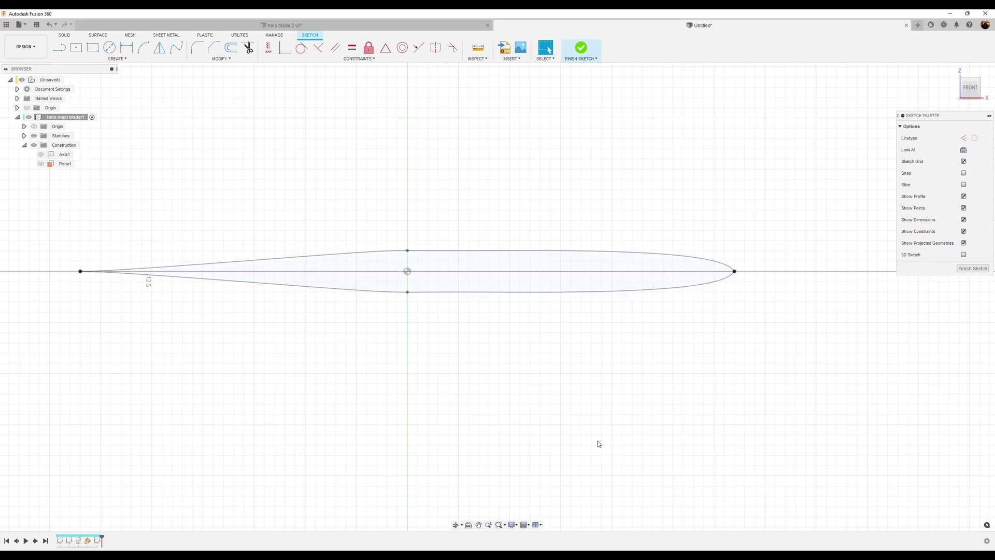
key("p")
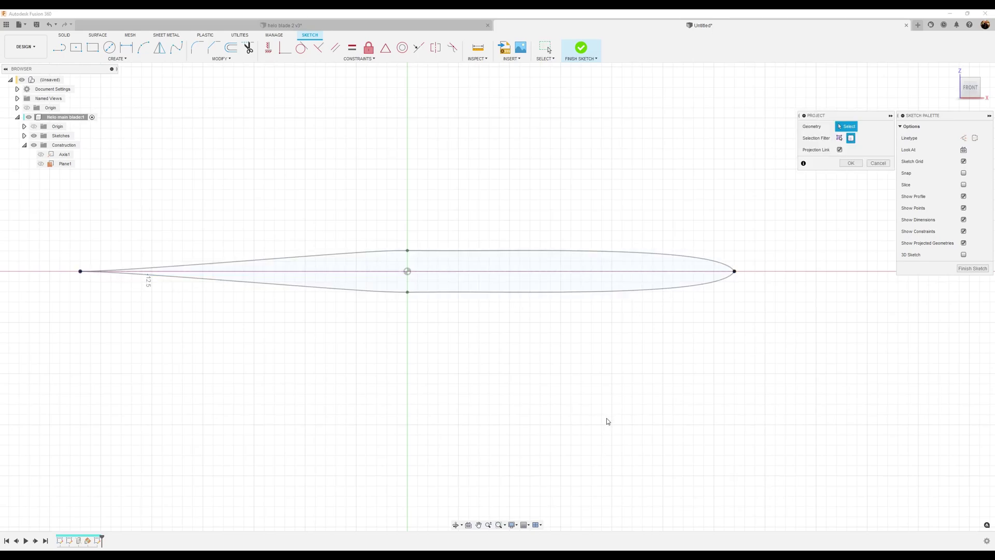
left_click(840, 138)
left_click(627, 254)
left_click(626, 292)
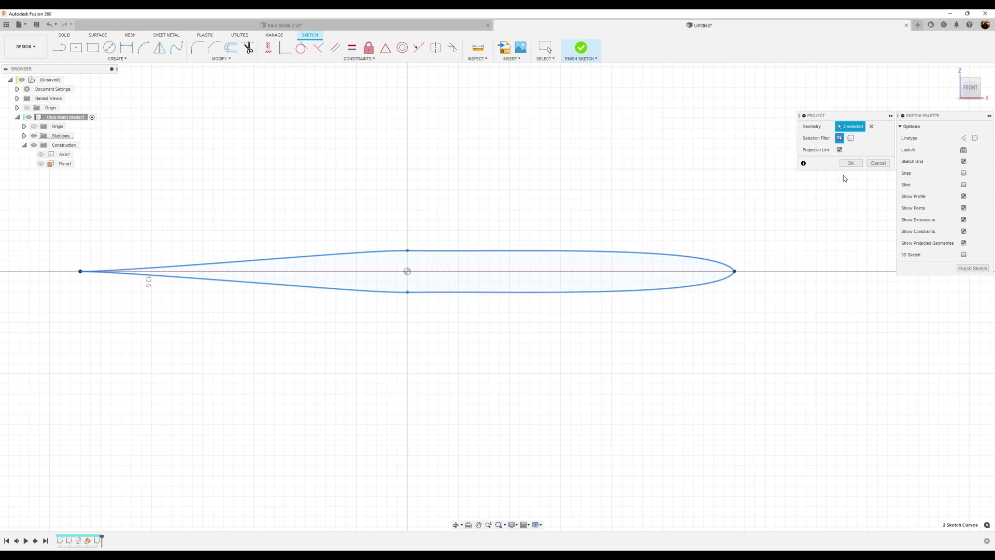
left_click(850, 163)
left_click(972, 268)
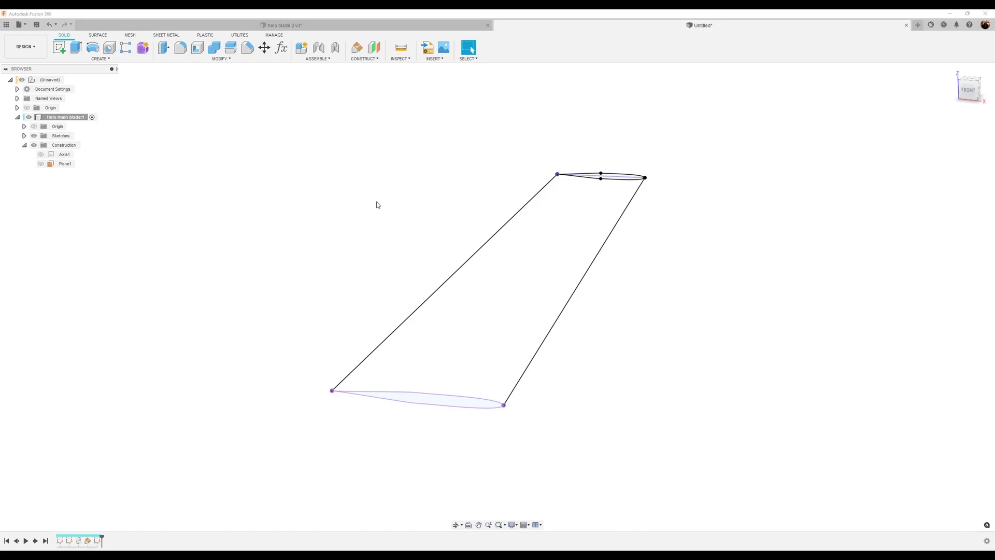
- Loft a new body between the near airfoil profile and the projected airfoil profile at the far end
left_click(101, 59)
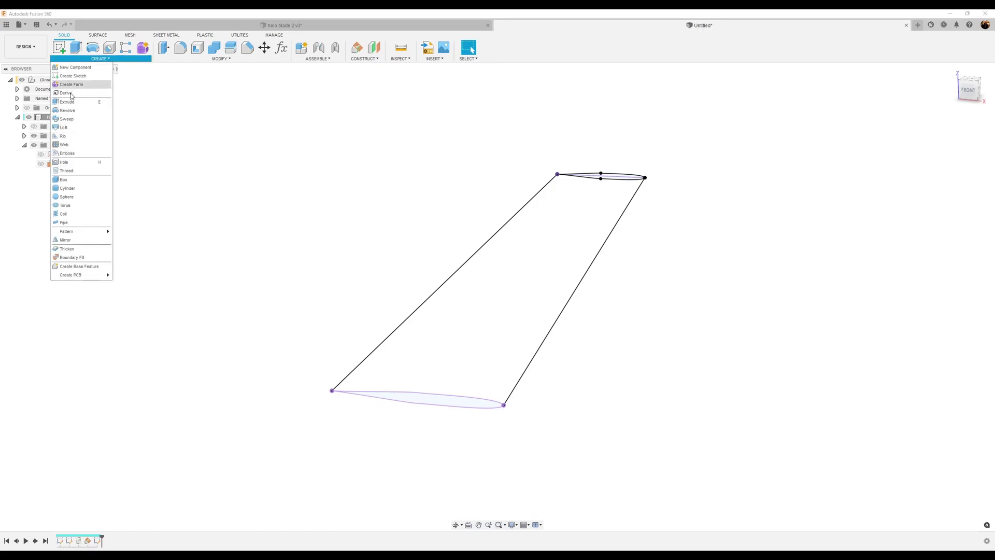
left_click(64, 128)
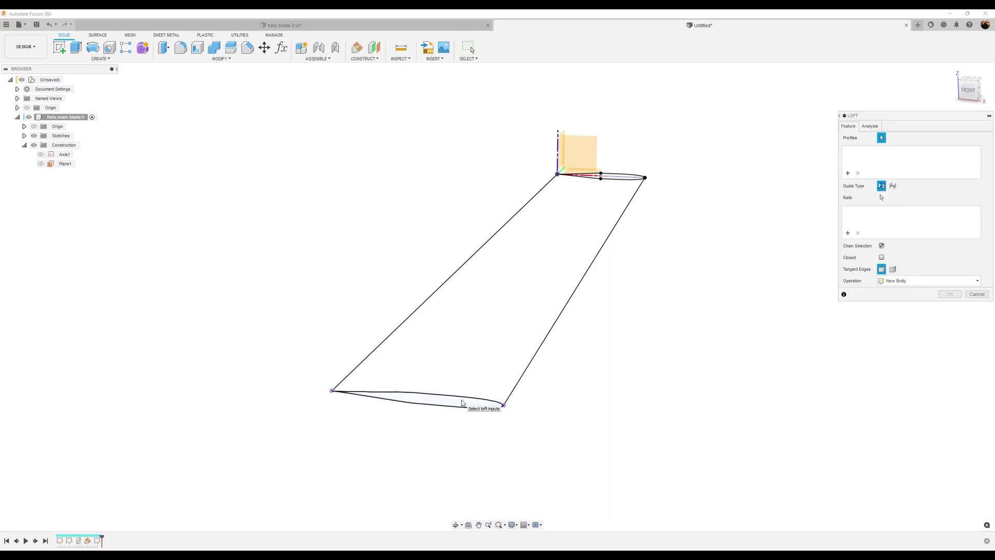
left_click(468, 405)
left_click(627, 179)
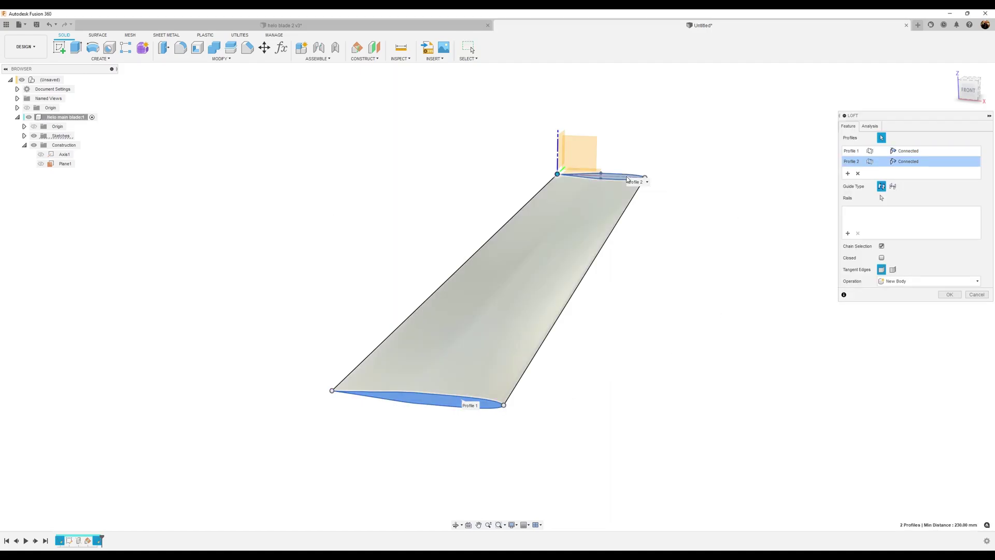
left_click(950, 294)
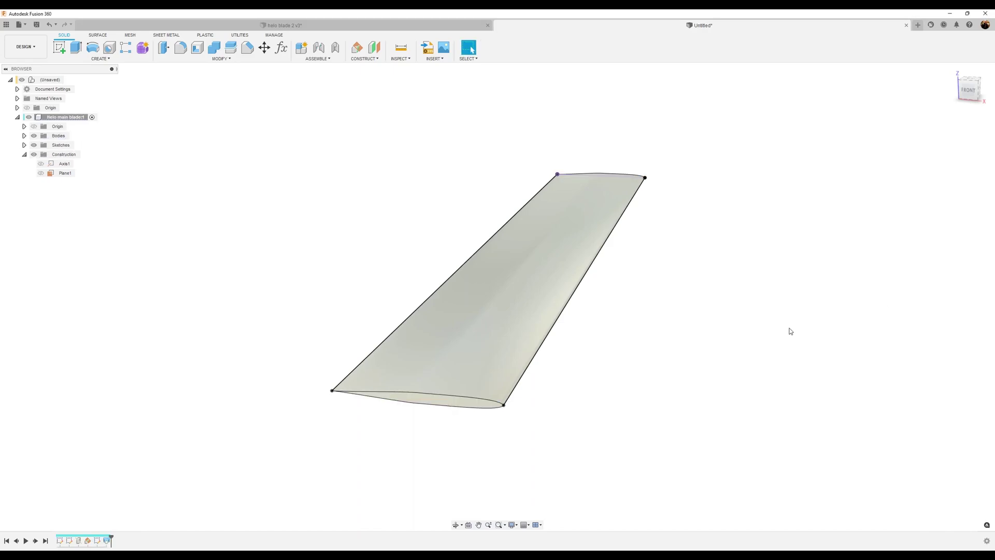
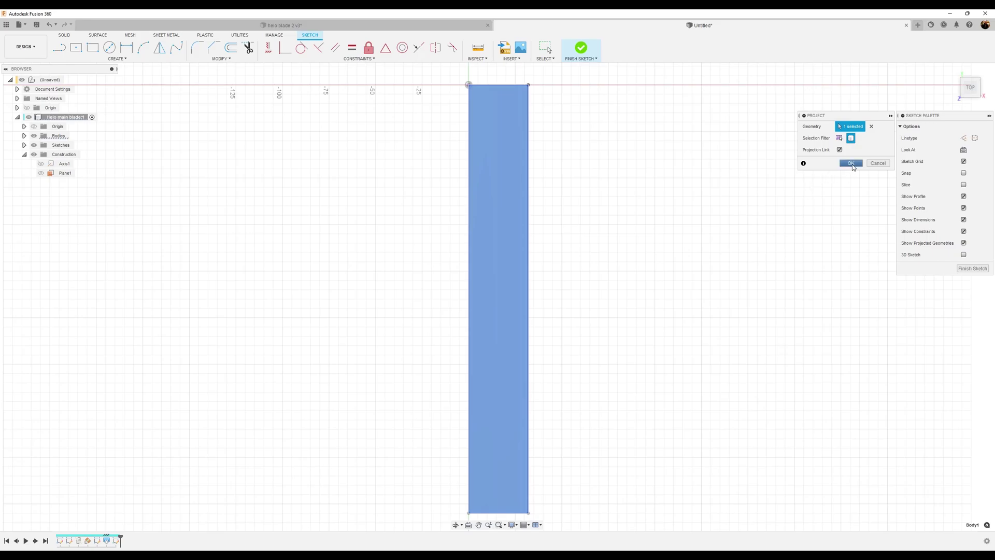
- Sketch a slanted line from the origin corner across the blade, continued by a tangent arc of about 9.5 mm radius ending on the leading edge
middle_click_drag(574, 203, 569, 222)
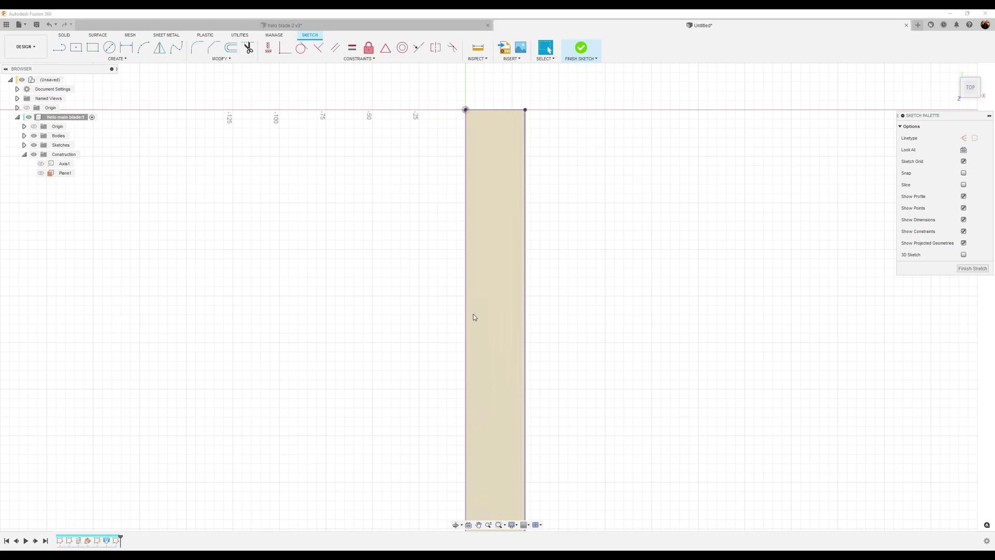
scroll(544, 124, "up", 4)
mouse_move(562, 138)
middle_mouse_down()
mouse_move(602, 207)
mouse_move(599, 237)
middle_mouse_up()
scroll(600, 238, "up", 4)
middle_click_drag(555, 211, 667, 274)
scroll(666, 273, "up", 2)
key("l")
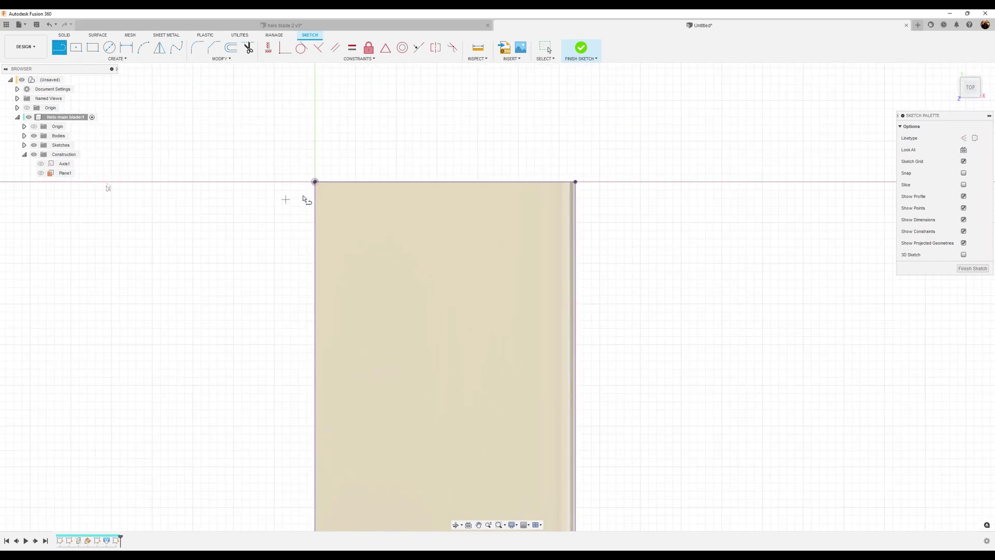
left_click(316, 182)
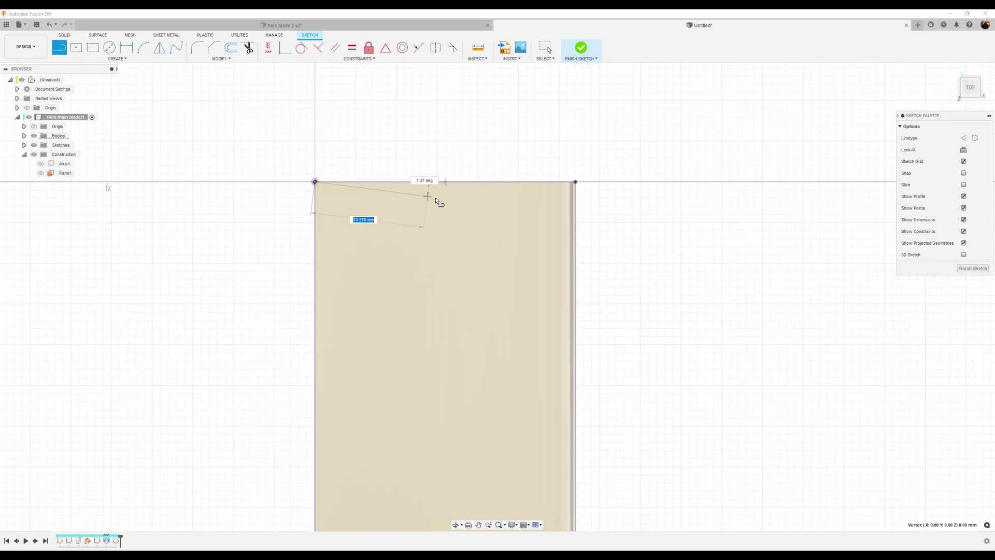
left_click(507, 204)
left_click_drag(507, 205, 577, 266)
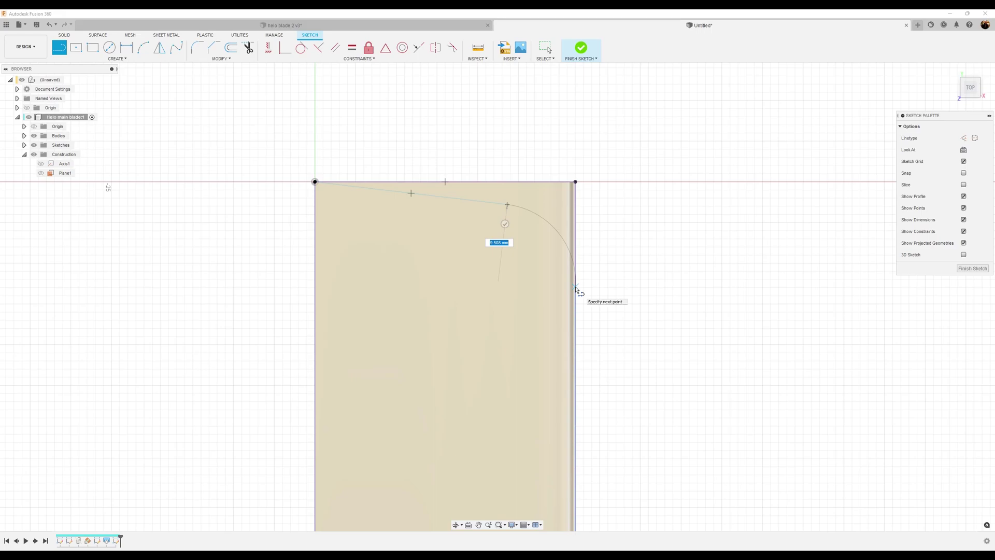
- Make the tip arc tangent to the blade's projected leading edge
left_click(301, 48)
left_click(561, 239)
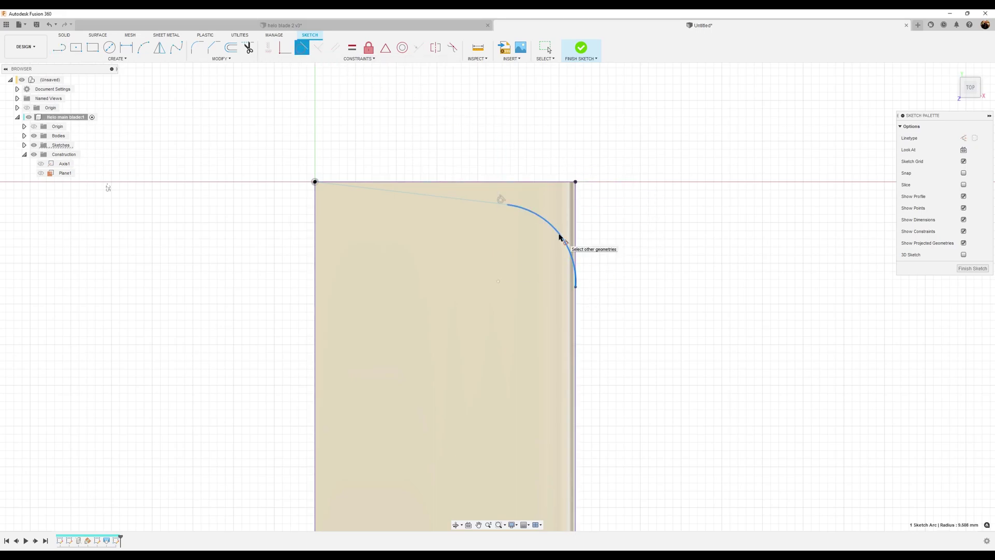
left_click(573, 332)
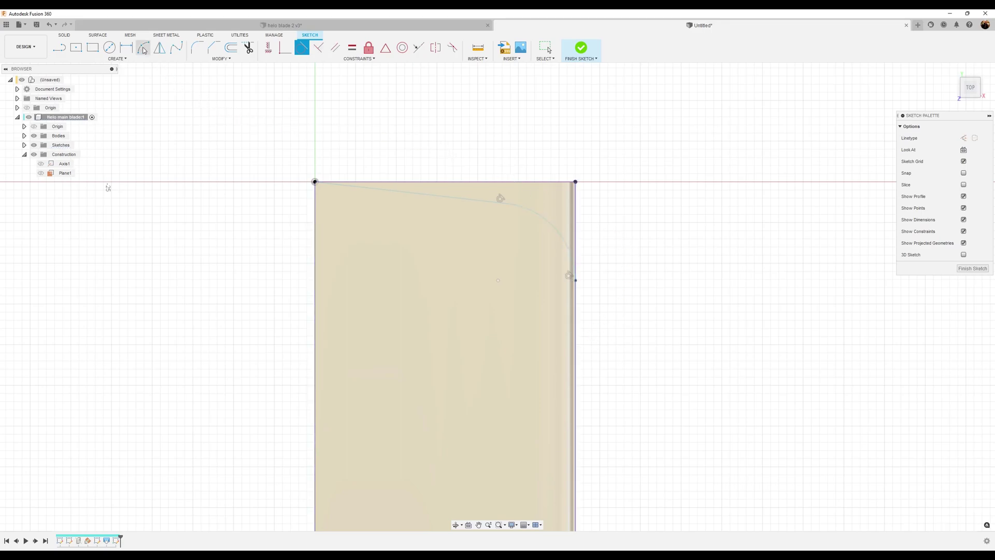
- Dimension the horizontal distance from the origin corner to the junction of the slanted line and arc as 21 mm
left_click(126, 47)
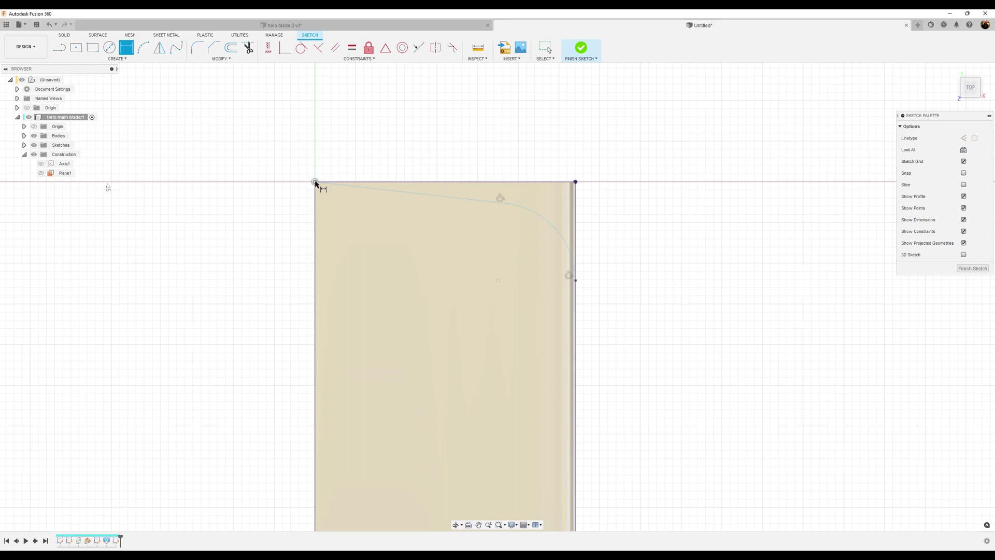
left_click(507, 205)
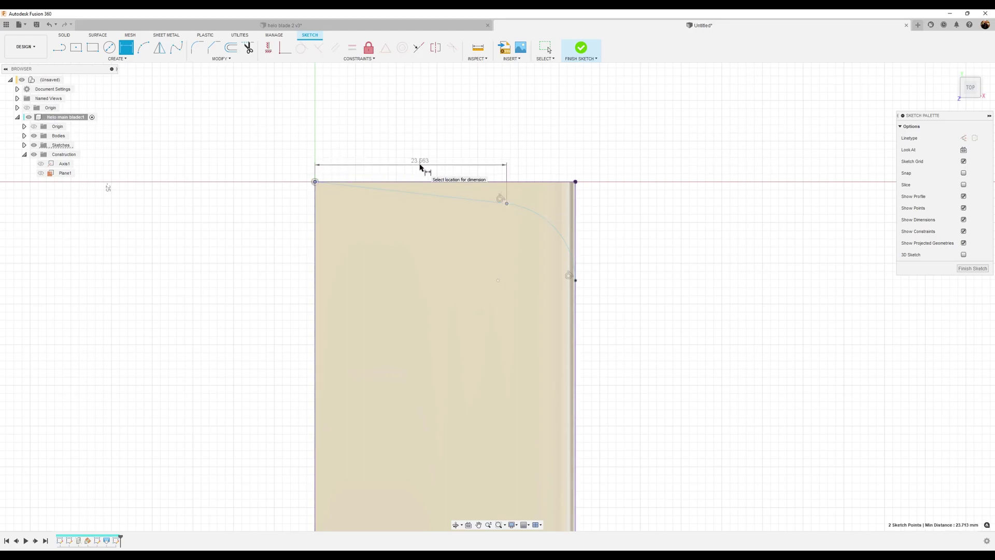
left_click(420, 166)
type("21")
key("Return")
key("F6")
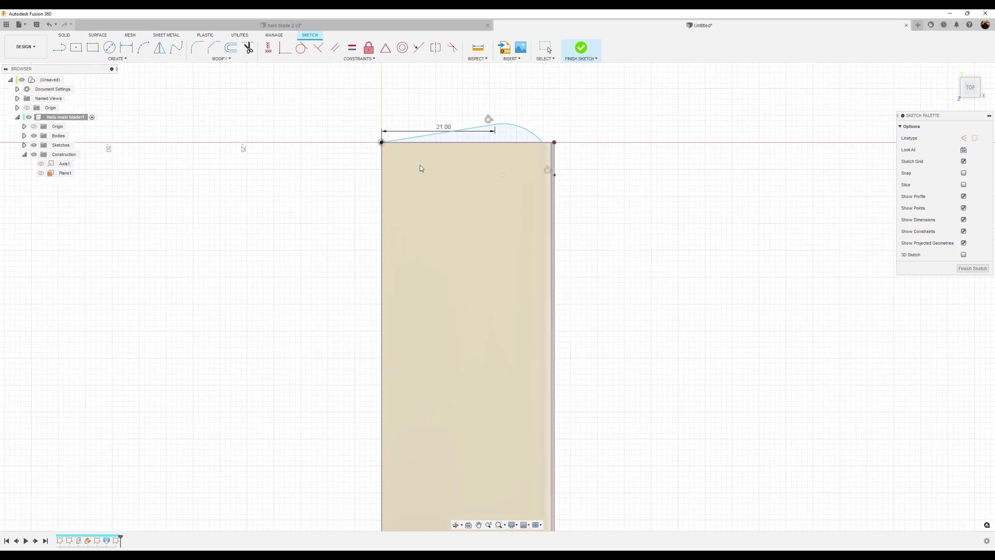
- Move the junction of the slanted line and arc back inside the blade outline, about 2.9 mm from the end edge
scroll(534, 102, "up", 10)
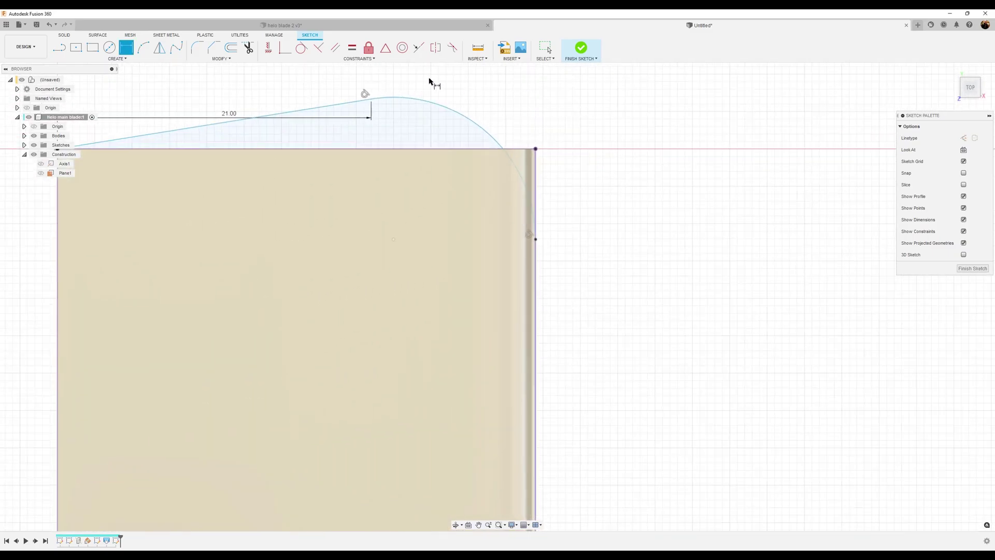
key("Escape")
left_click_drag(372, 102, 379, 153)
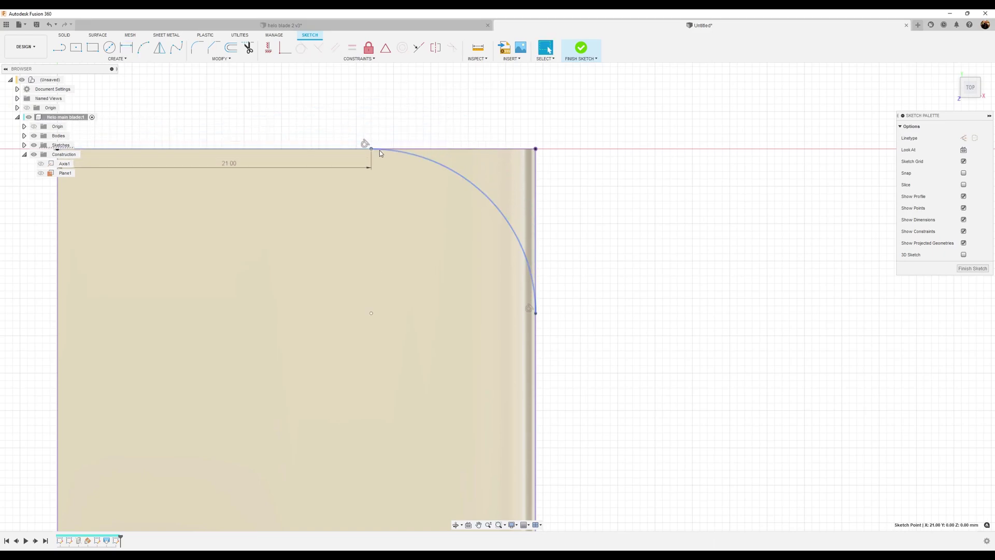
scroll(319, 157, "up", 1)
scroll(358, 150, "down", 2)
scroll(407, 216, "down", 2)
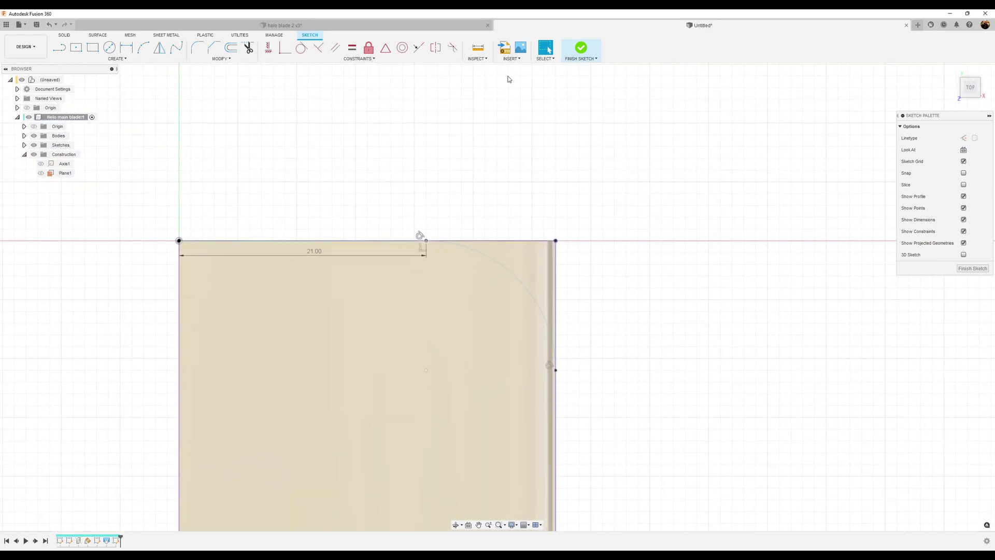
left_click_drag(428, 241, 427, 277)
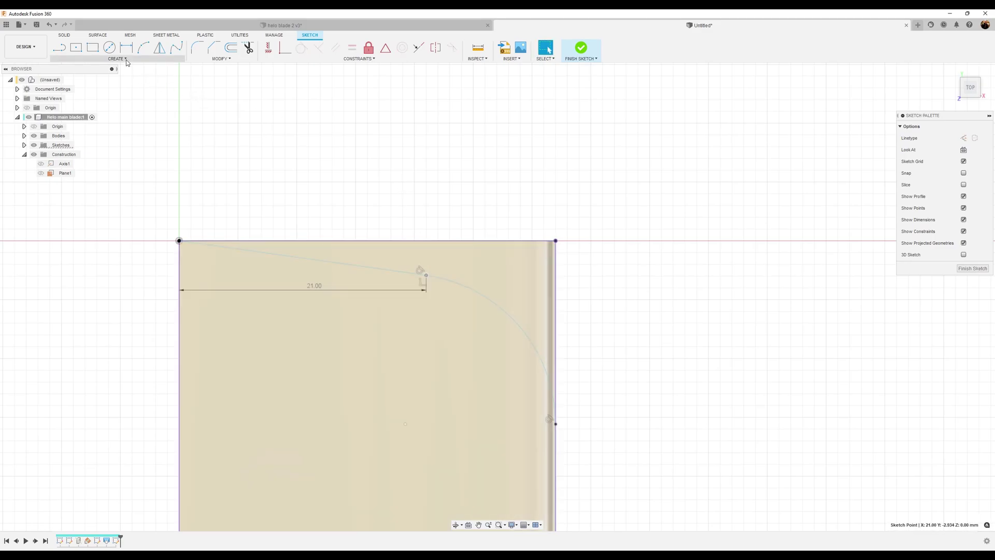
- Dimension the angle between the blade's end edge and the slanted tip line as 6.75 degrees
left_click(127, 49)
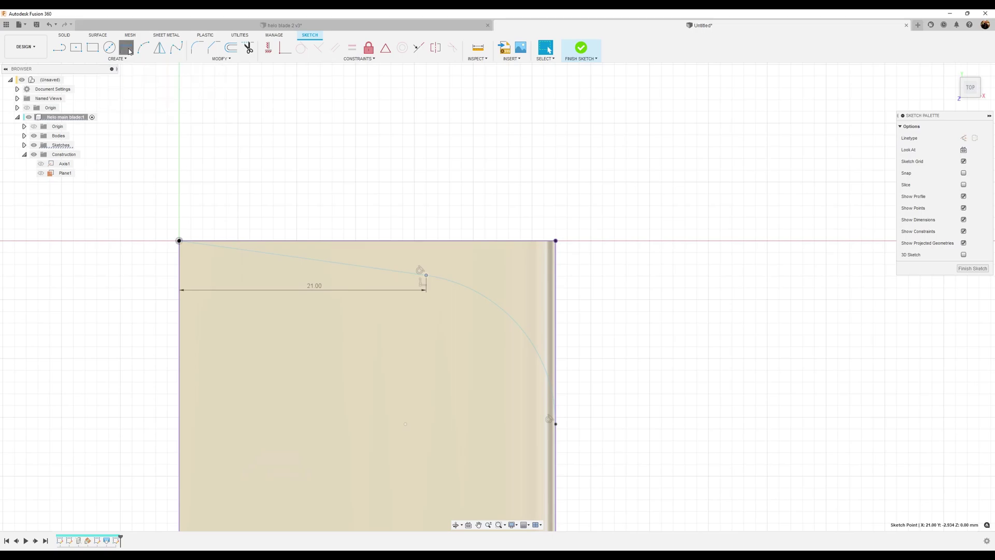
left_click(344, 241)
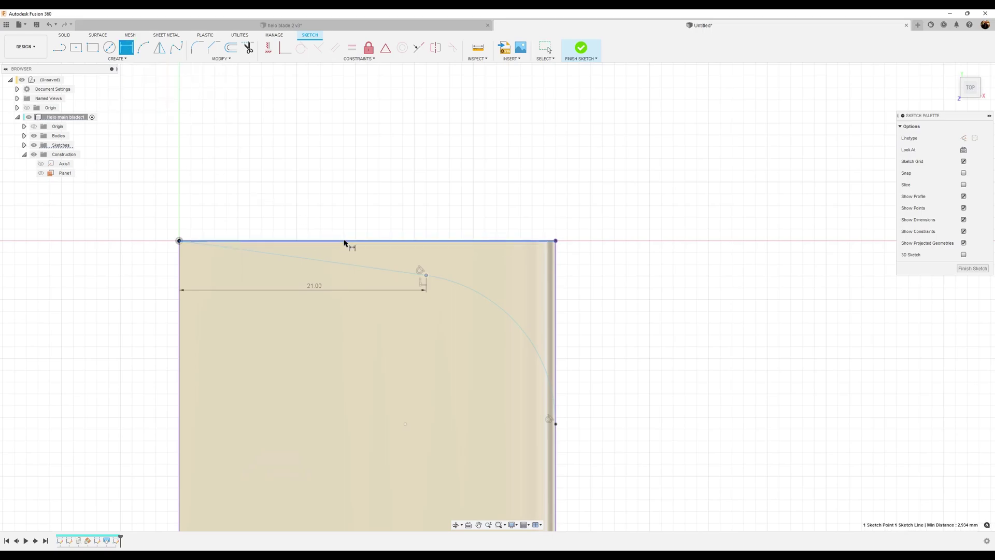
left_click(351, 267)
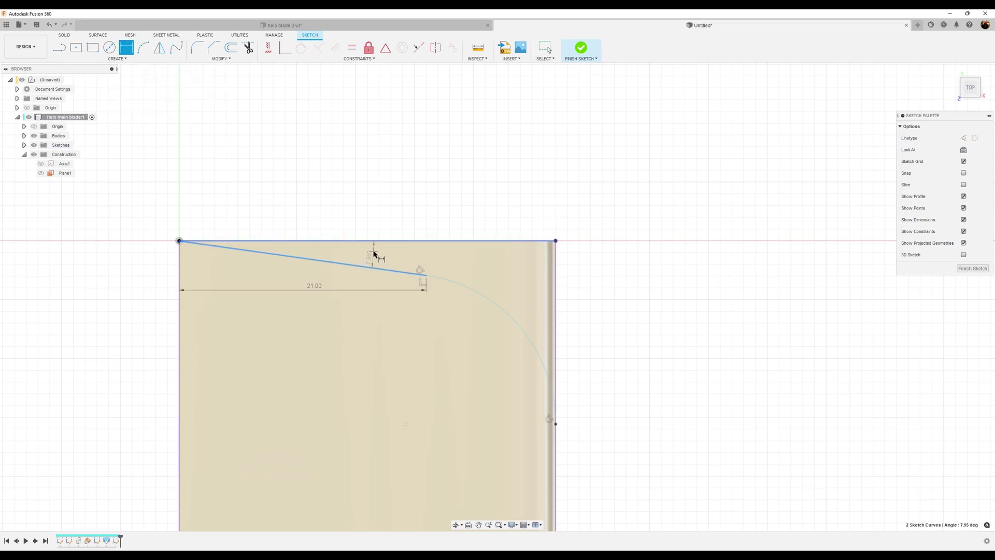
left_click(374, 254)
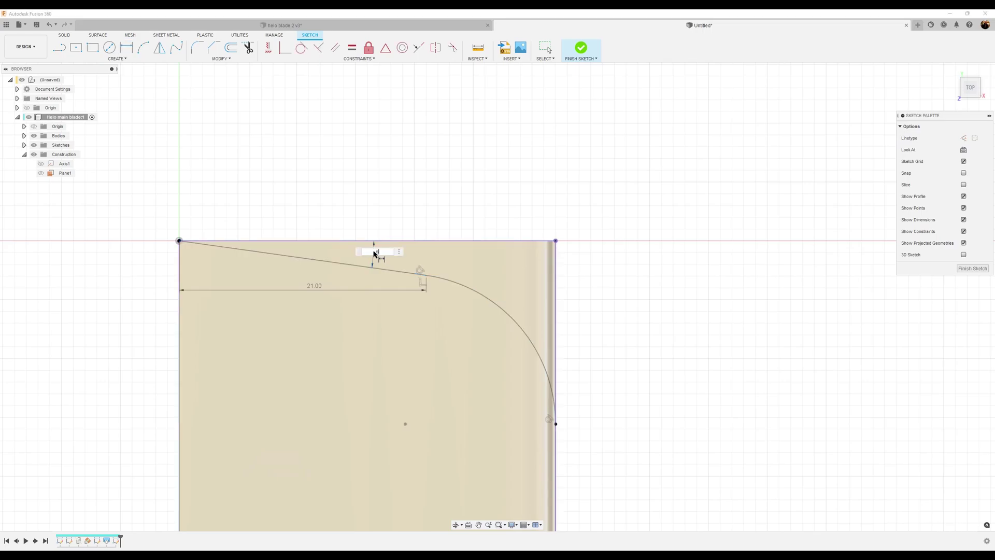
type("6.75")
key("Return")
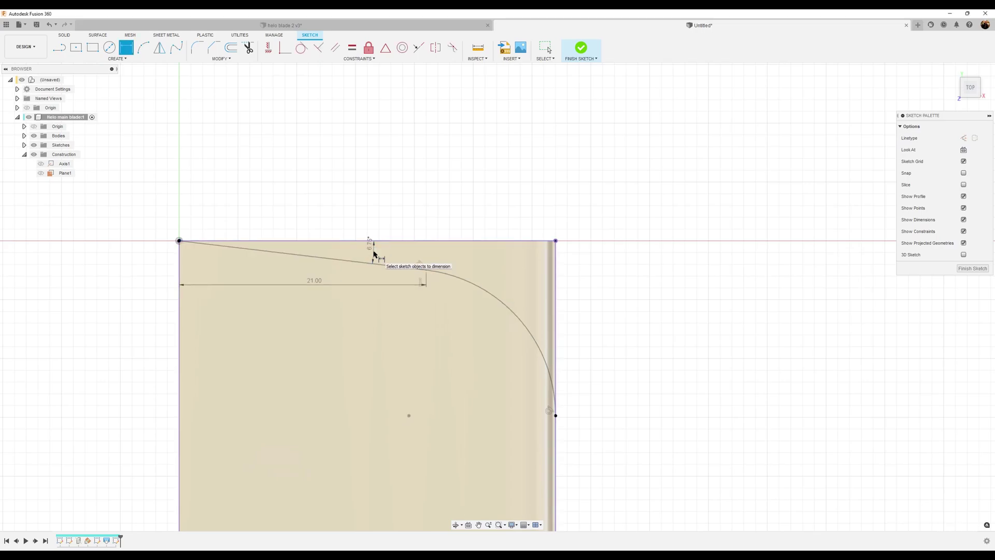
- At the opposite blade end, sketch a line from the trailing edge about 18.5 mm from the corner, continued by two tangent arcs to the leading edge
scroll(612, 374, "down", 3)
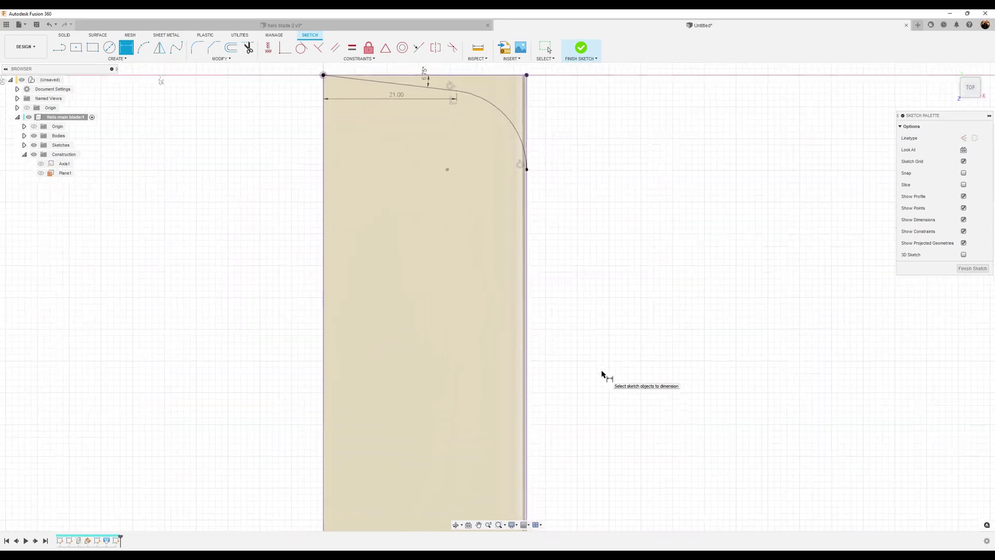
scroll(602, 374, "down", 5)
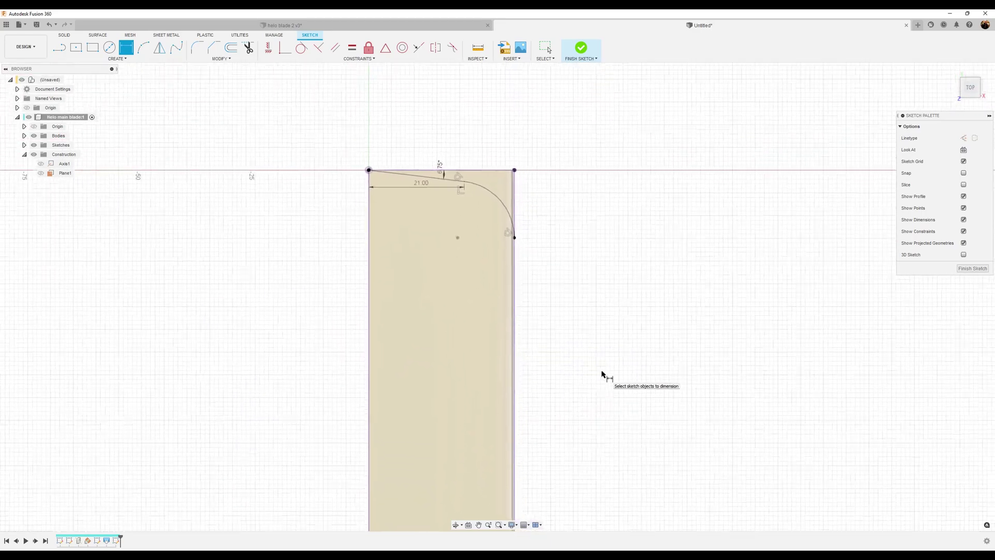
scroll(516, 373, "up", 4)
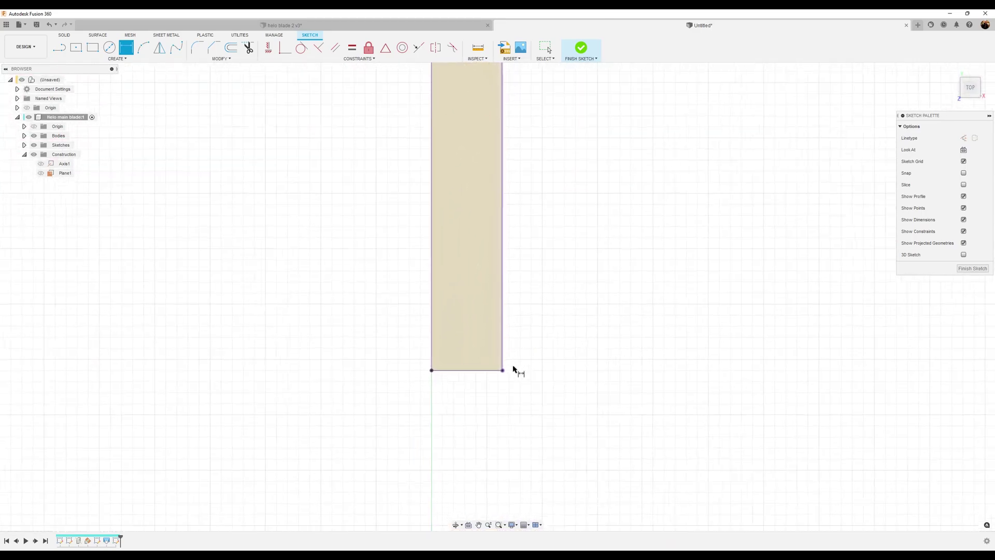
scroll(513, 368, "up", 3)
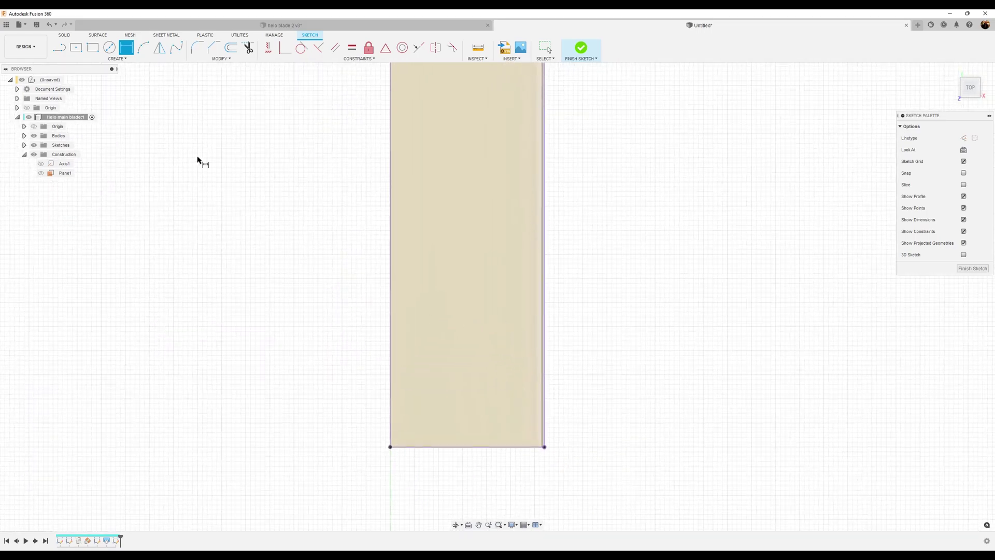
left_click(60, 49)
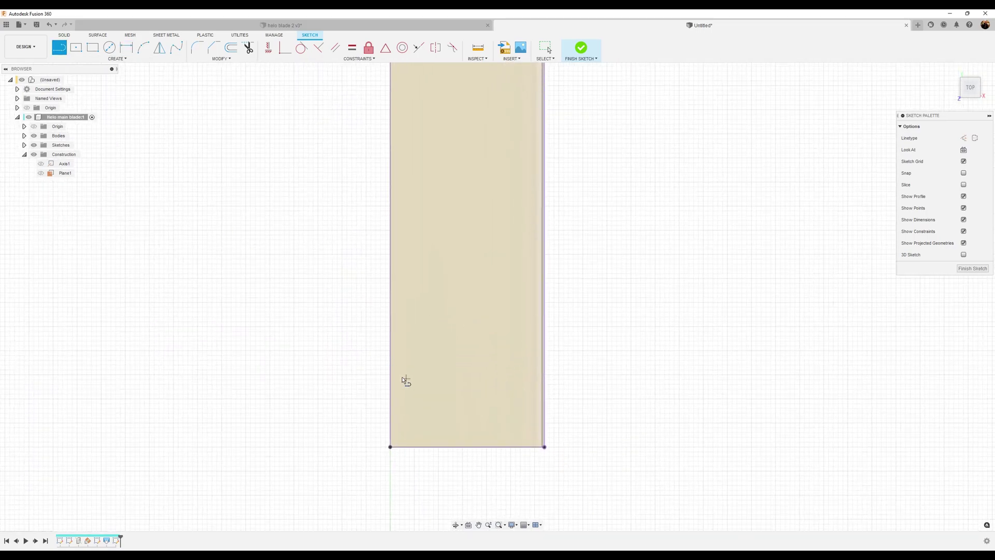
left_click(390, 349)
left_click(452, 373)
left_click_drag(452, 373, 538, 431)
left_click_drag(544, 405, 544, 405)
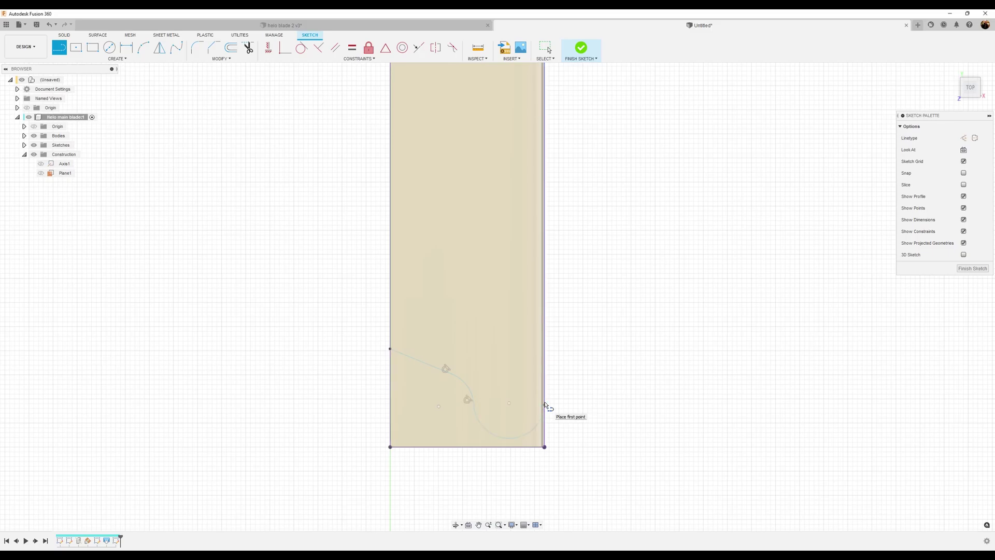
- Make the last arc of the new curve tangent to both the blade's leading edge and its adjacent end edge
left_click(305, 50)
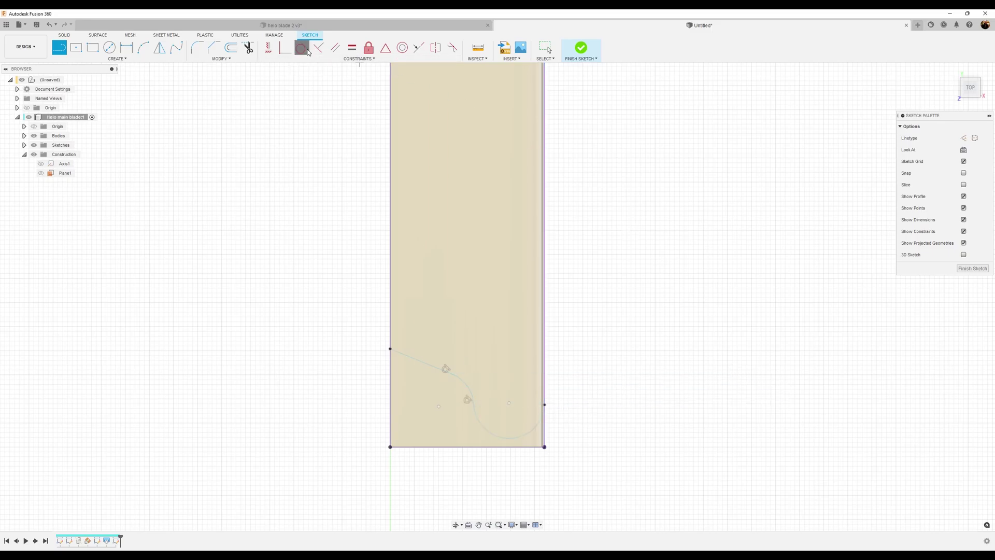
left_click(538, 428)
left_click(545, 392)
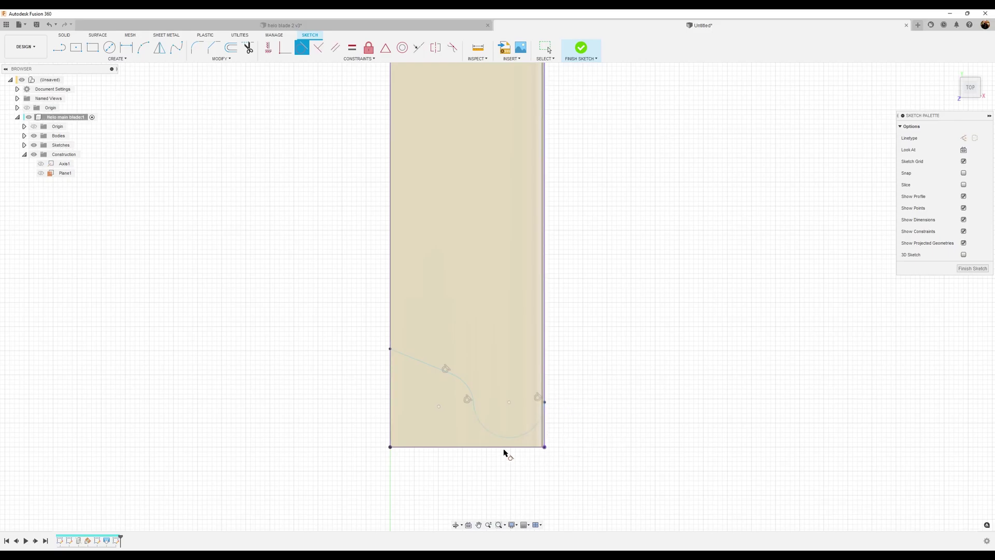
left_click(518, 436)
left_click(519, 447)
scroll(484, 391, "up", 3)
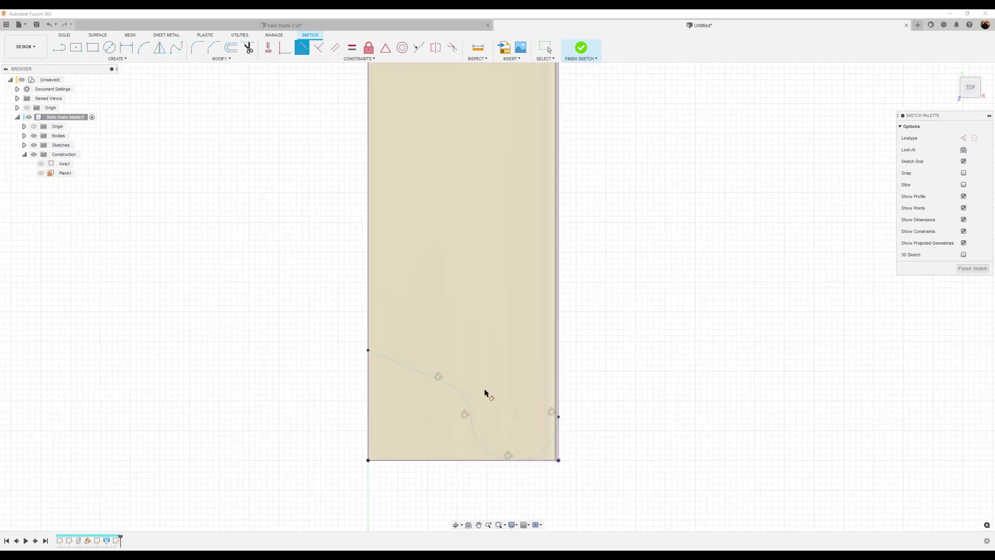
- Dimension the distance along the trailing edge from the blade's corner to the start of the new curve as 25 mm
left_click(126, 47)
left_click(358, 346)
left_click(363, 469)
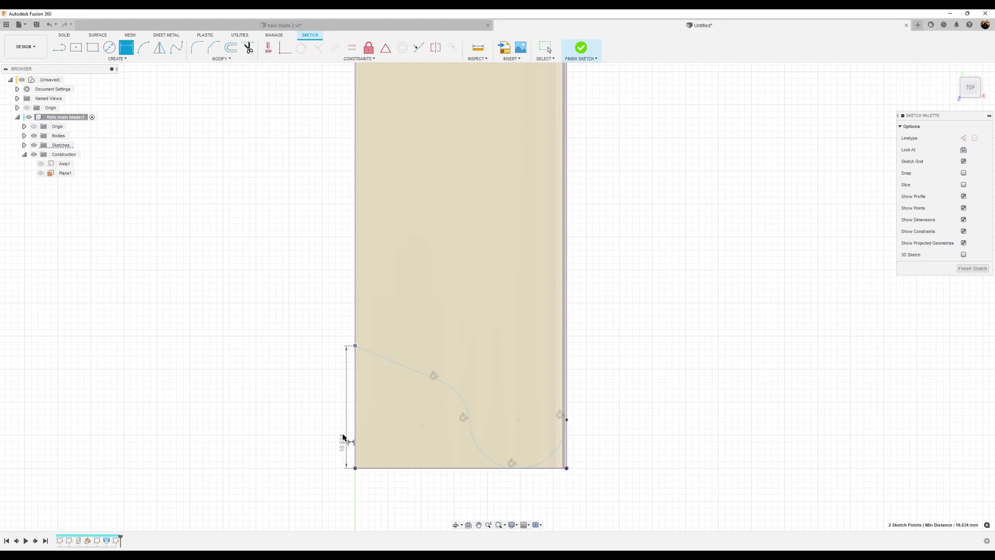
left_click(343, 419)
type("25")
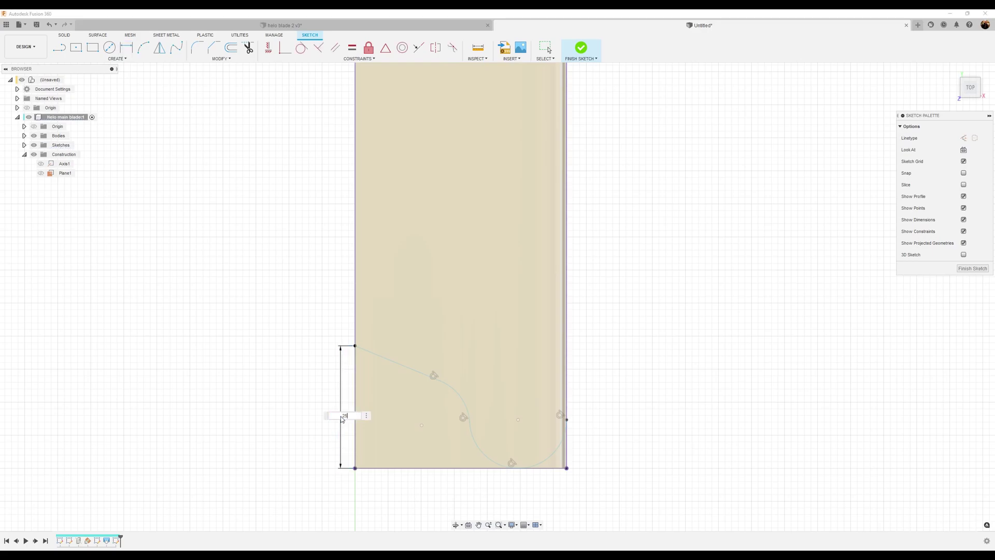
key("Return")
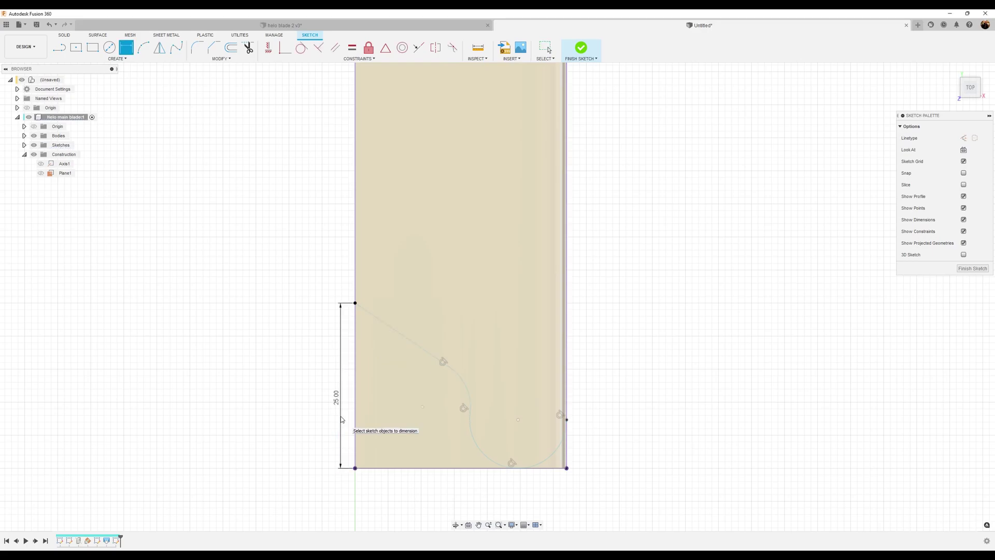
- Dimension the length of the slanted line from the trailing edge to the first arc as 16.5 mm
left_click(356, 304)
left_click(450, 367)
left_click(423, 337)
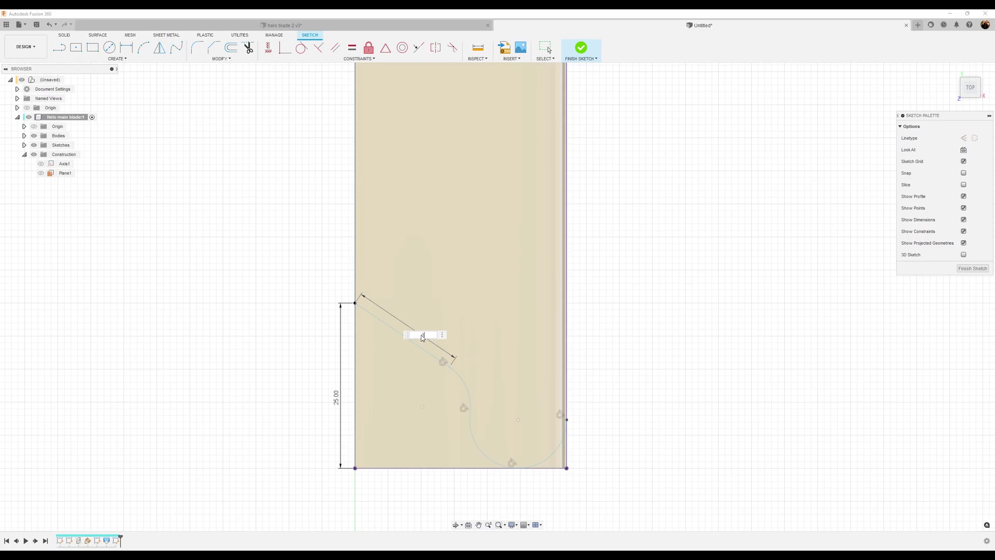
key("Return")
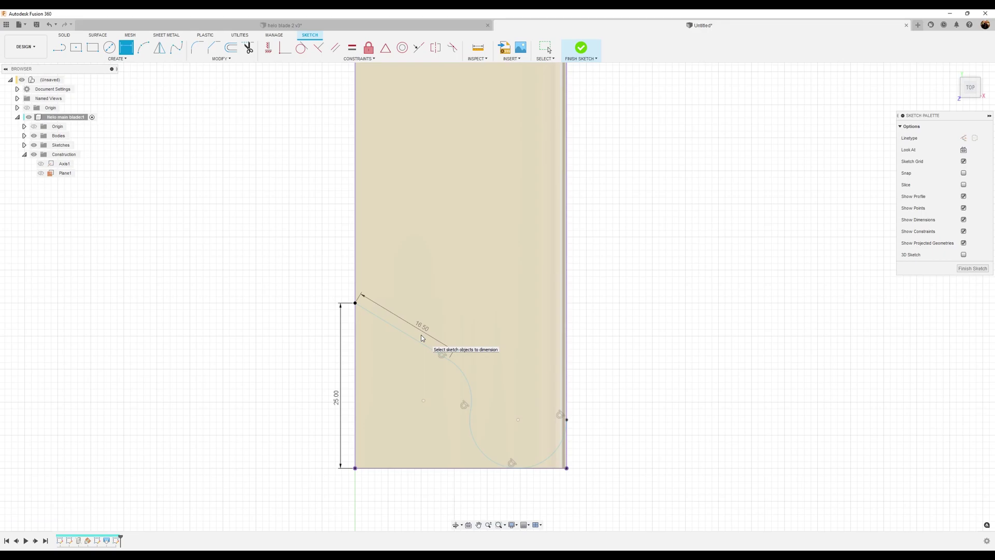
- Dimension the radius of the rounded root arc as 7 mm and of the arc joining it to the slanted line as 10 mm
left_click(550, 460)
left_click(590, 460)
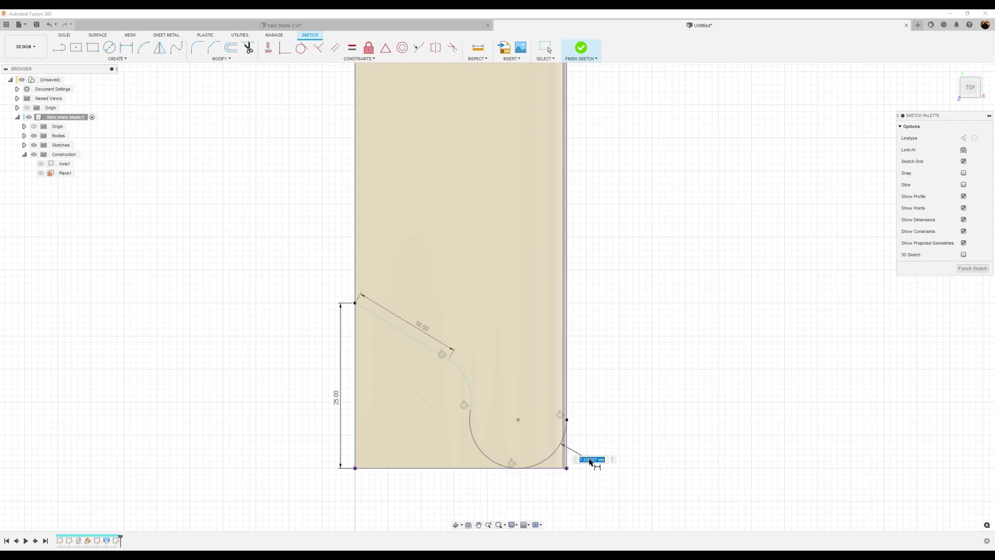
type("7")
key("Return")
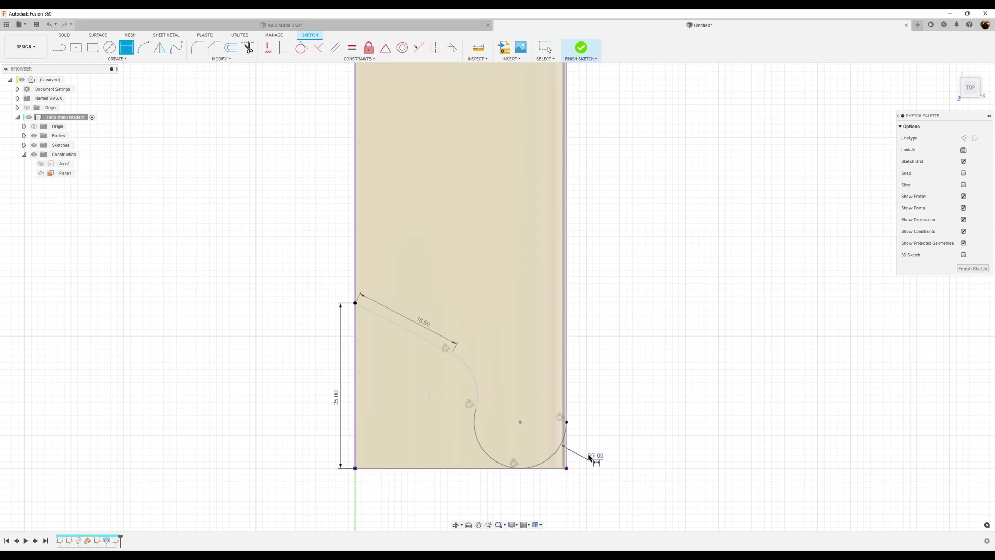
left_click(473, 372)
left_click(482, 366)
key("BackSpace")
key("Return")
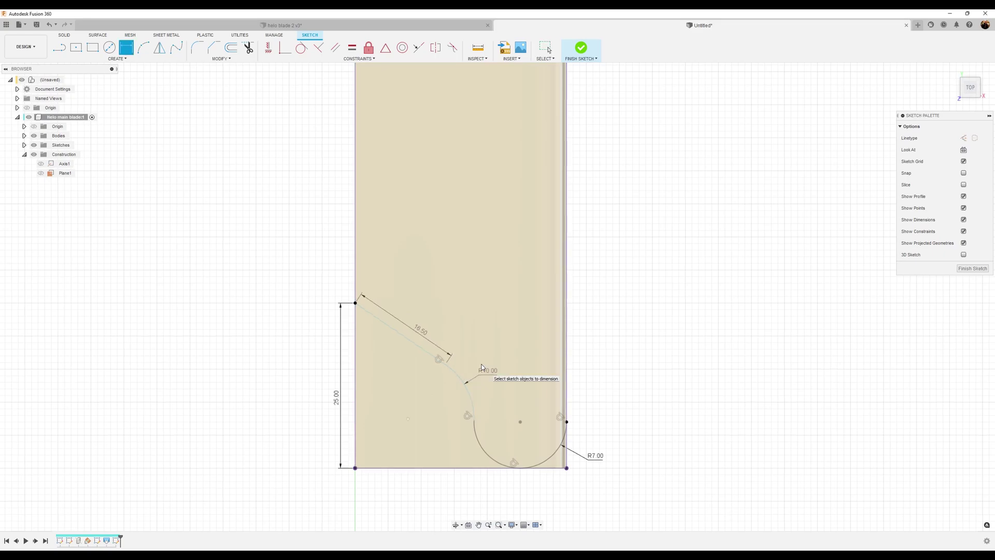
- Sketch a chain of three tangent arcs from the 7 mm arc's inner end, over a rounded peak, to its leading-edge end, closing a teardrop
left_click(64, 49)
scroll(527, 420, "up", 2)
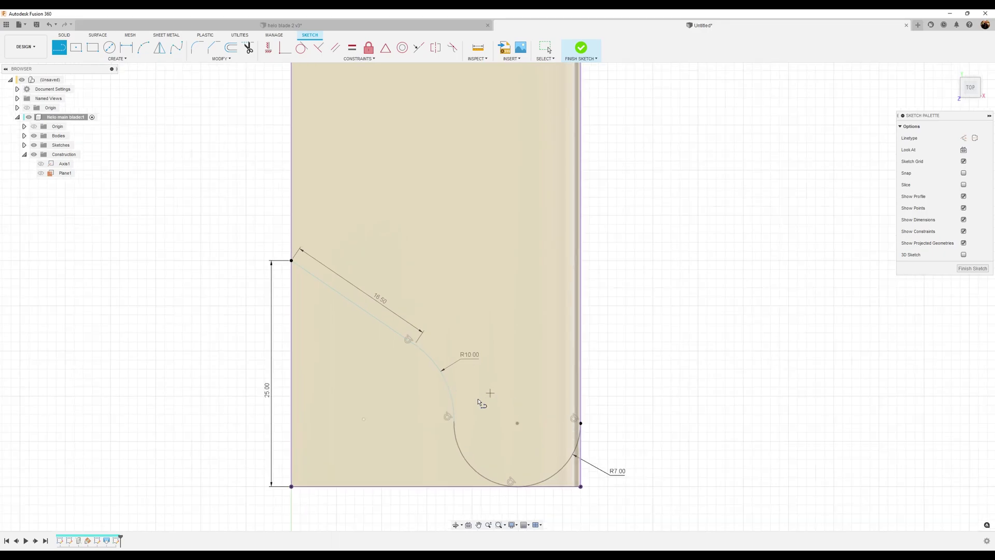
mouse_move(456, 422)
left_mouse_down()
mouse_move(485, 303)
mouse_move(500, 290)
mouse_move(555, 299)
left_mouse_up()
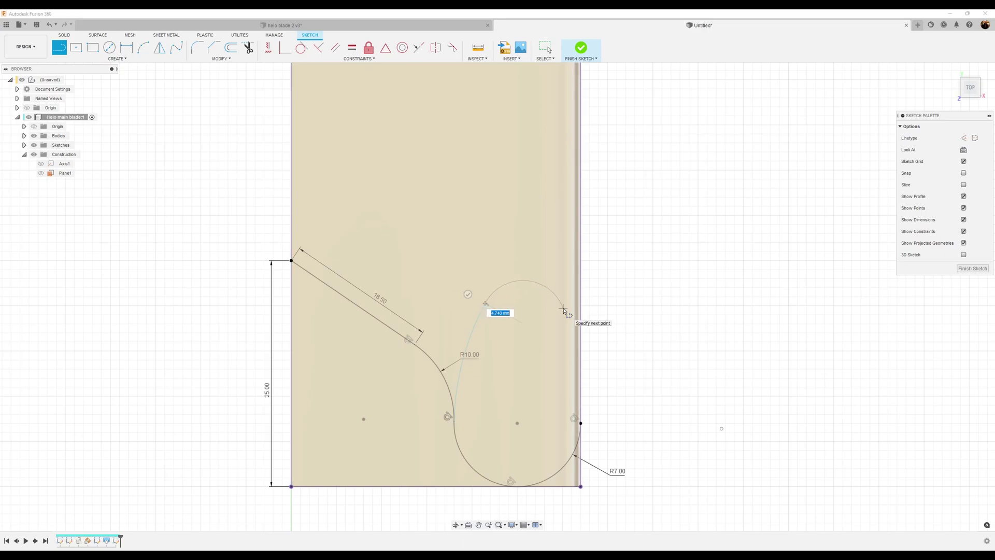
left_click_drag(562, 310, 581, 423)
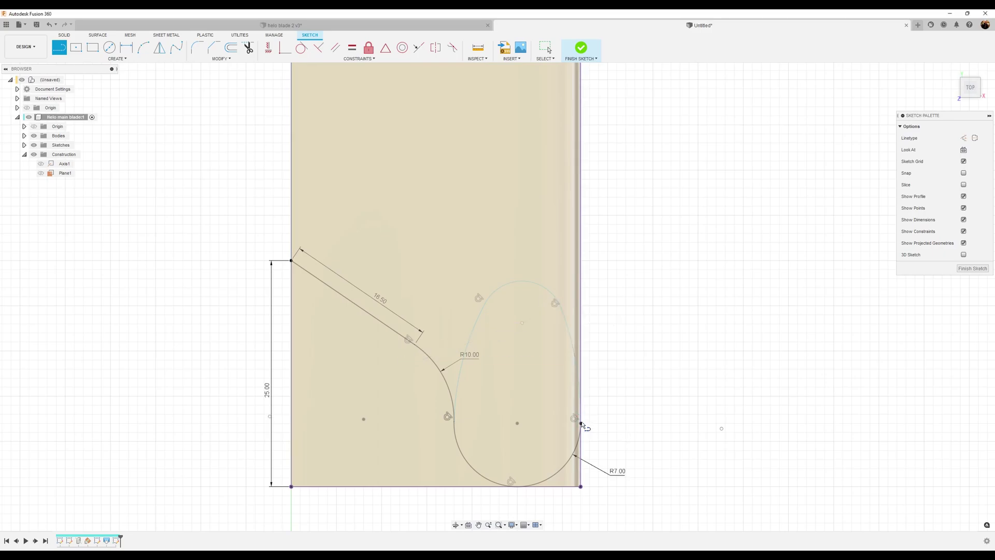
- Make the teardrop's last side arc tangent to the blade's leading edge
left_click(301, 47)
left_click(573, 342)
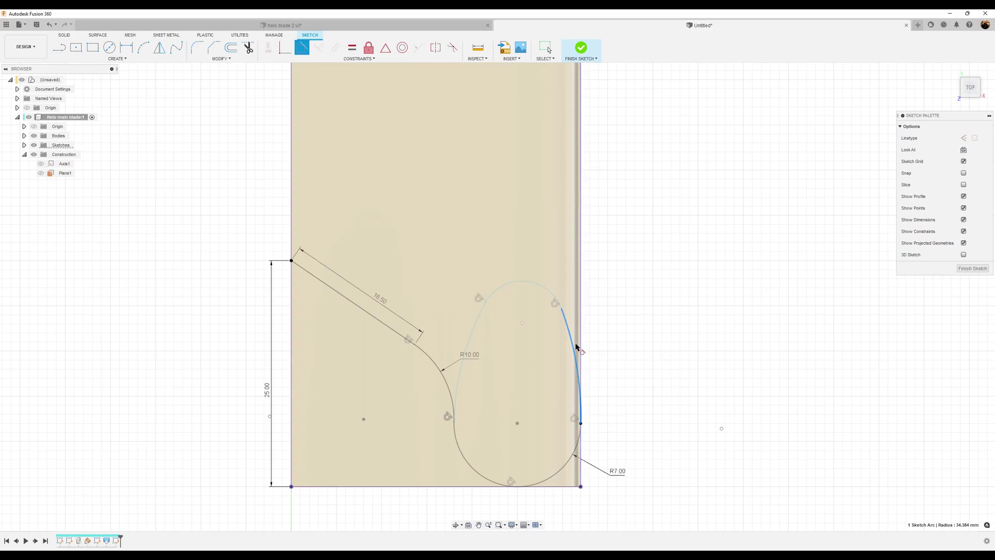
left_click(581, 348)
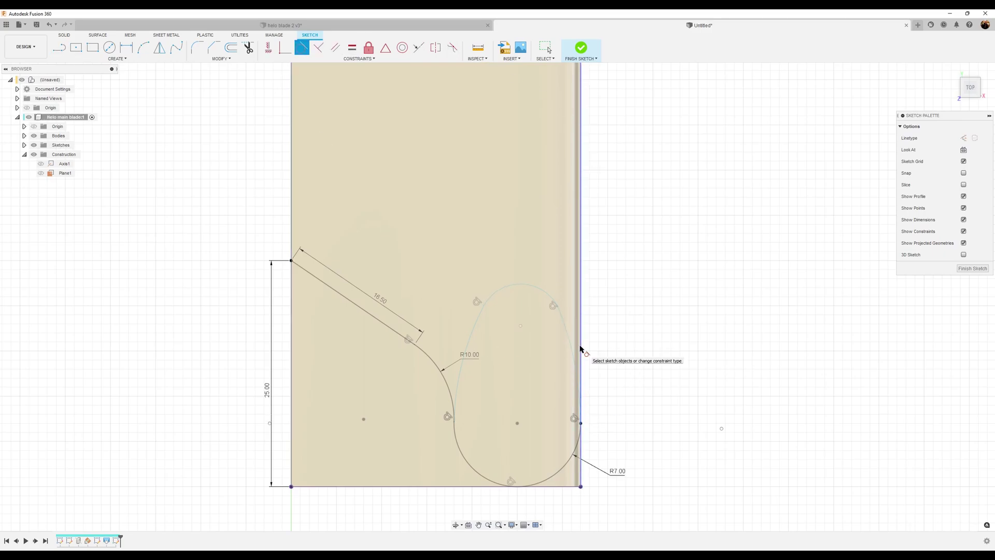
- Dimension the distance between the centres of the teardrop's peak arc and the 7 mm root arc as 15 mm
left_click(126, 47)
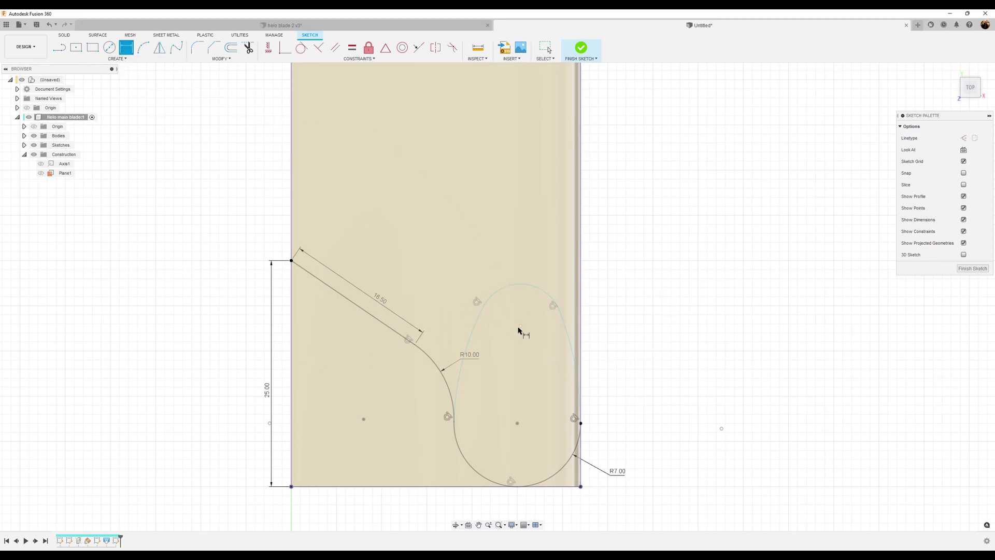
left_click(517, 424)
left_click(533, 385)
key("BackSpace")
key("Return")
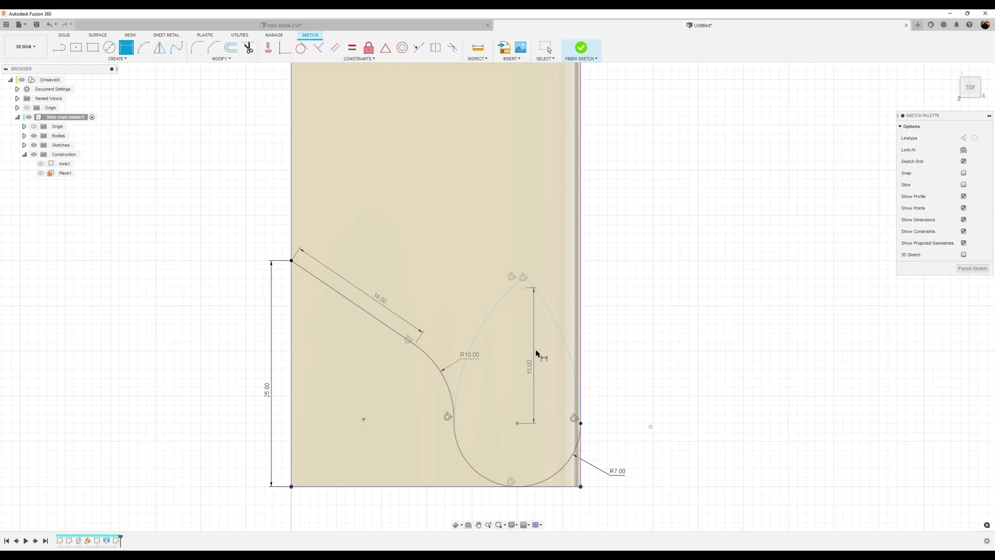
- Align the peak arc's centre vertically with the centre of the 7 mm root arc
left_click(269, 47)
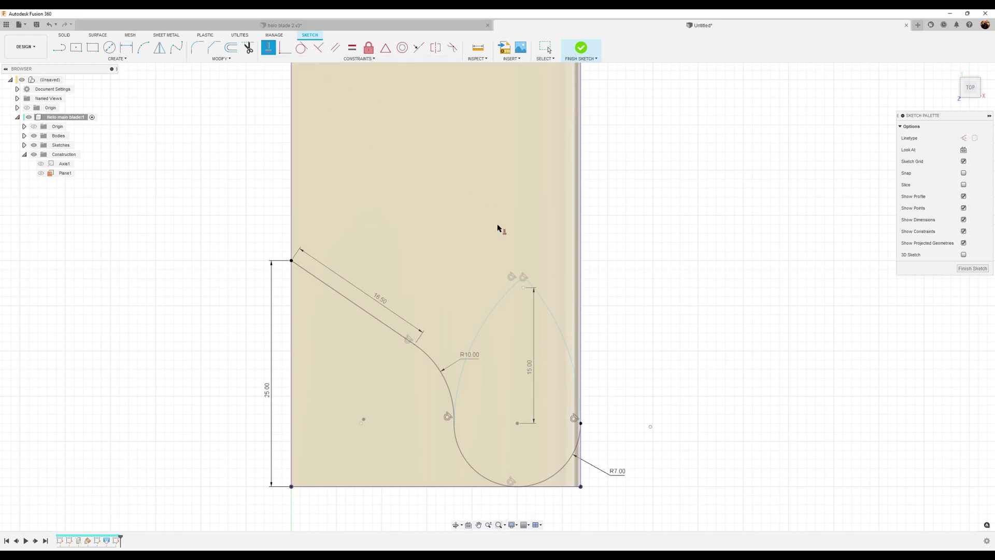
left_click(523, 289)
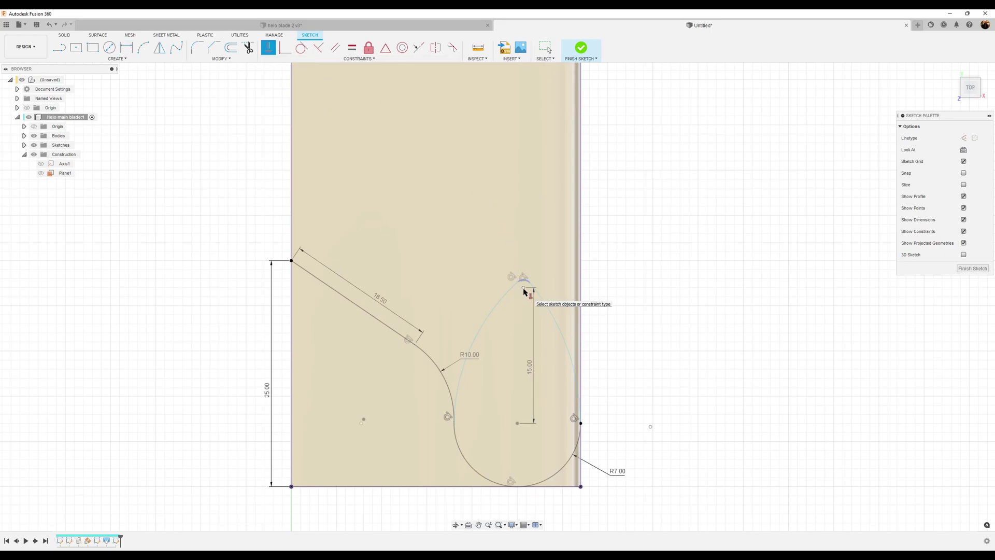
left_click(518, 422)
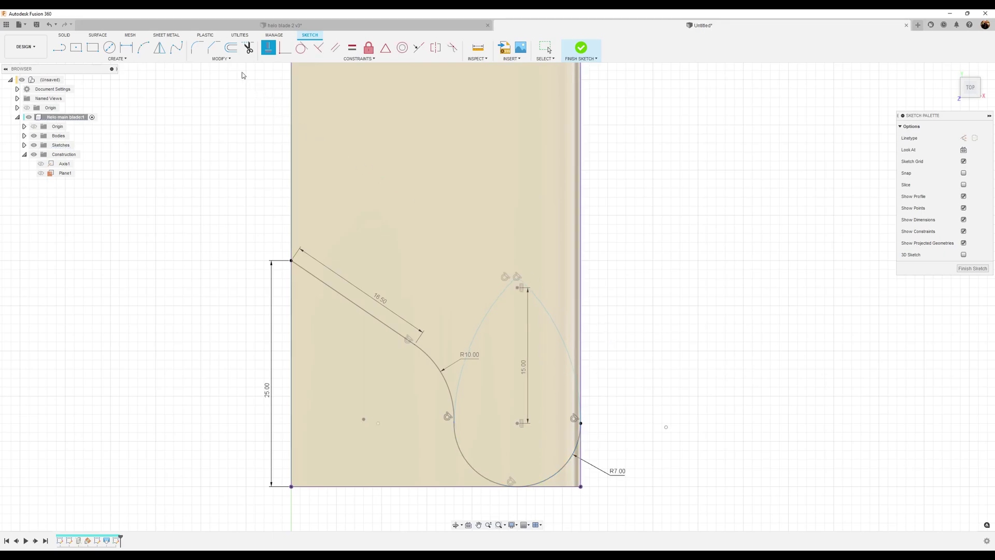
key("Escape")
- Dimension the radius of the teardrop's side arc nearer the trailing edge as 37 mm
left_click(129, 52)
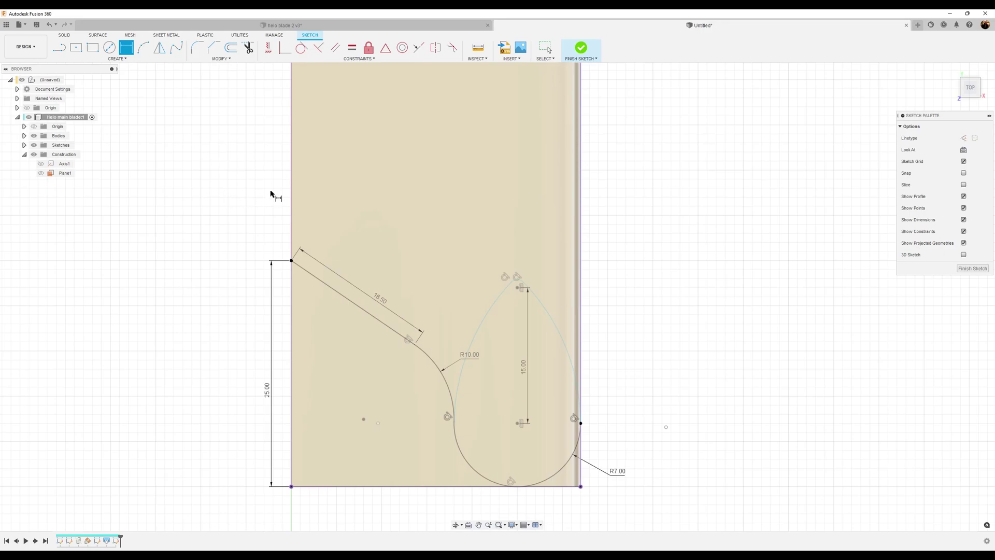
left_click(480, 341)
left_click(456, 324)
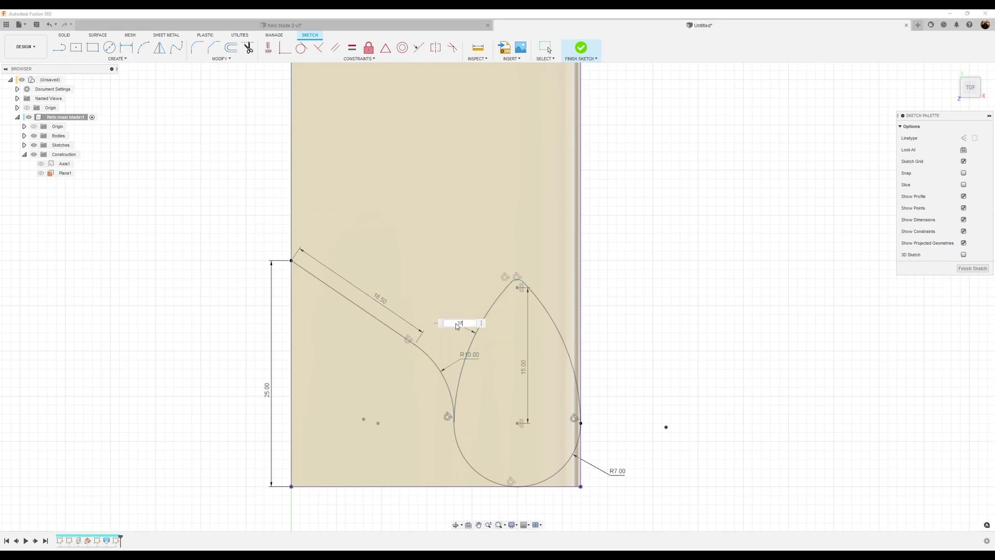
key("Return")
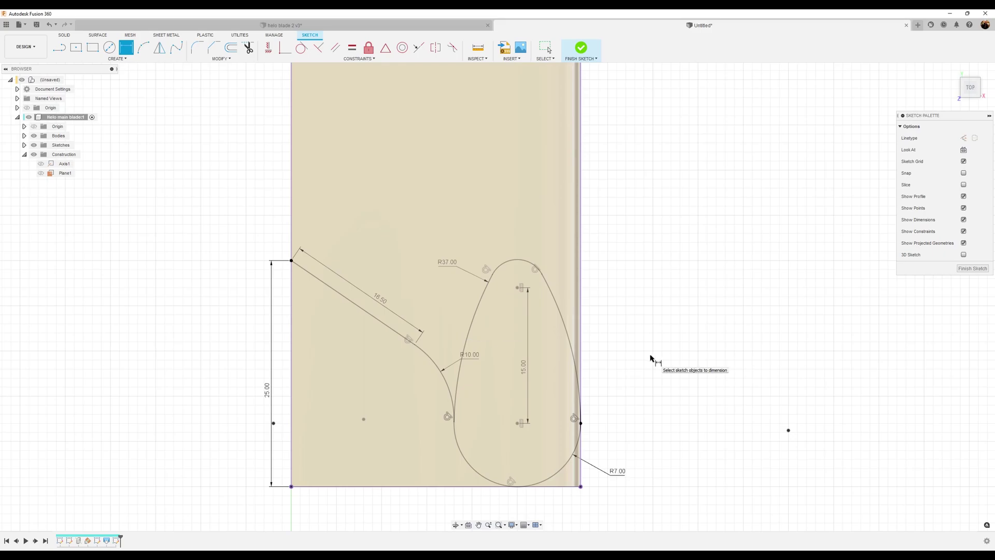
- Sketch a small circle centred on the 7 mm root arc's centre and finish the sketch
scroll(652, 359, "down", 5)
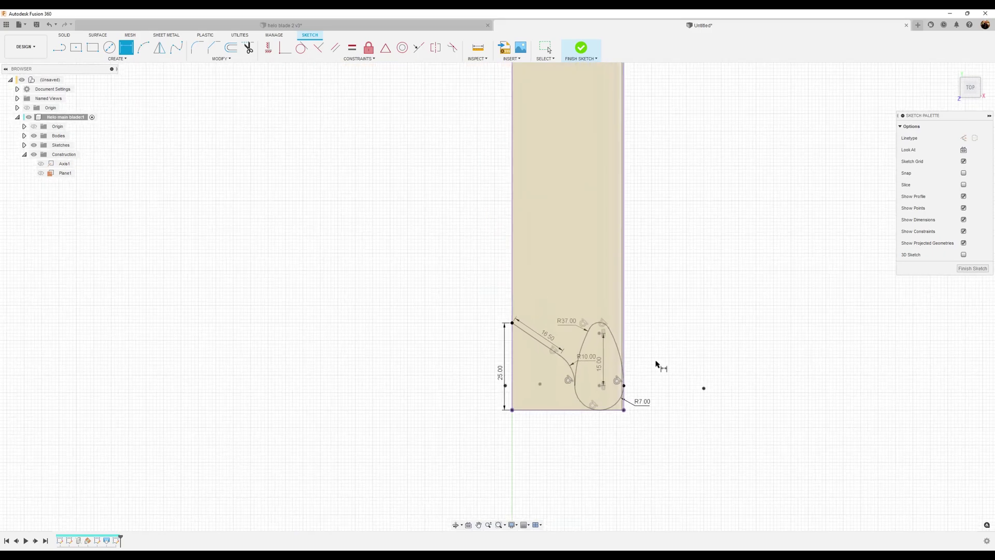
scroll(654, 361, "up", 5)
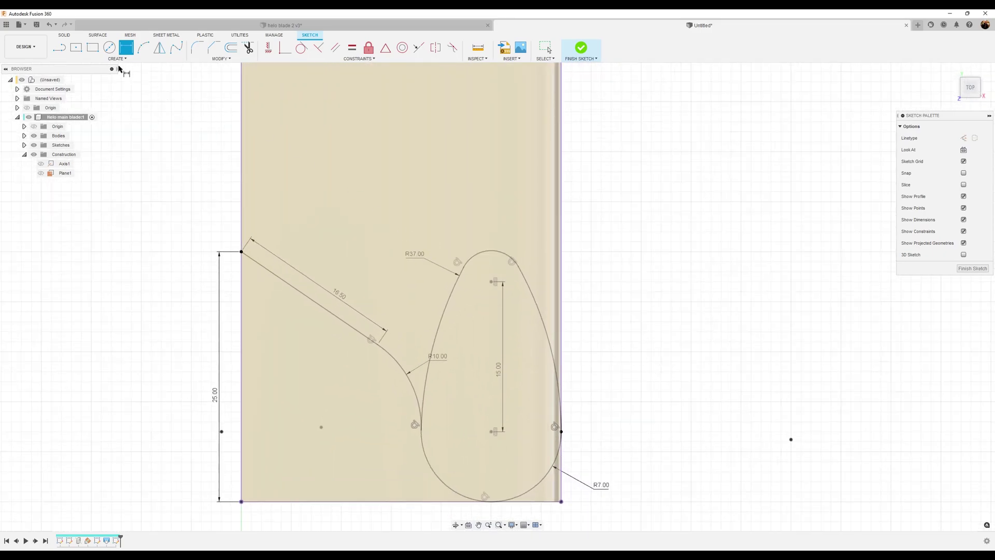
left_click(110, 48)
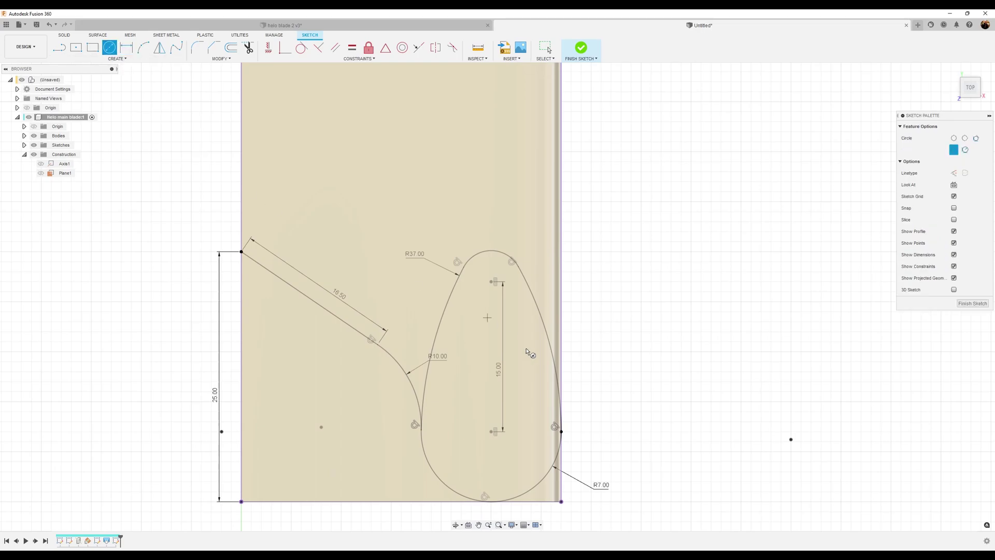
left_click(502, 438)
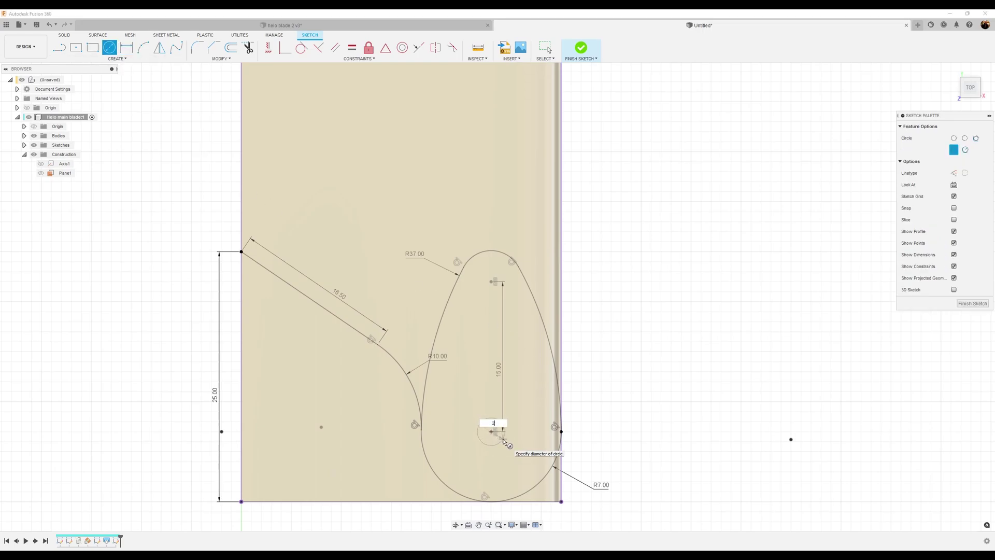
key("Escape")
key("F6")
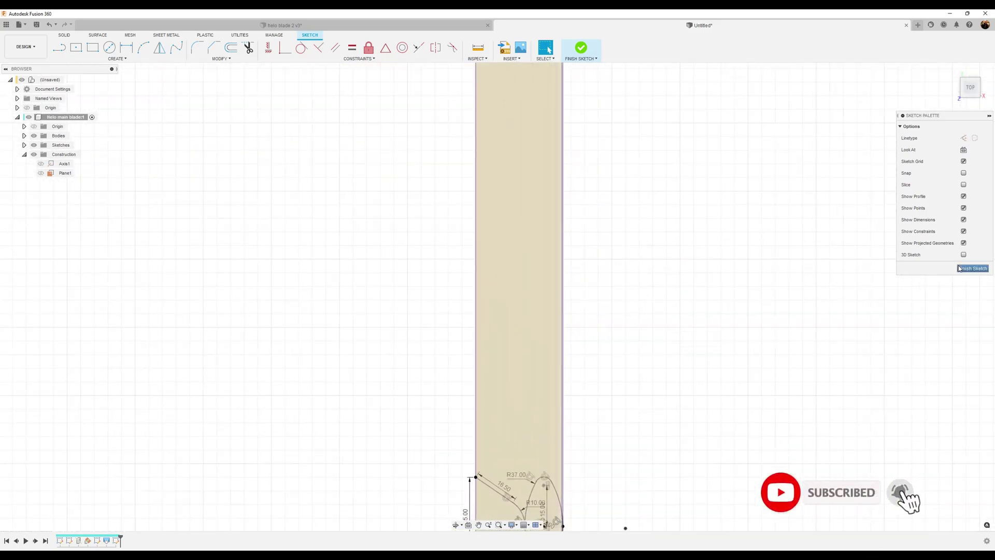
left_click(973, 268)
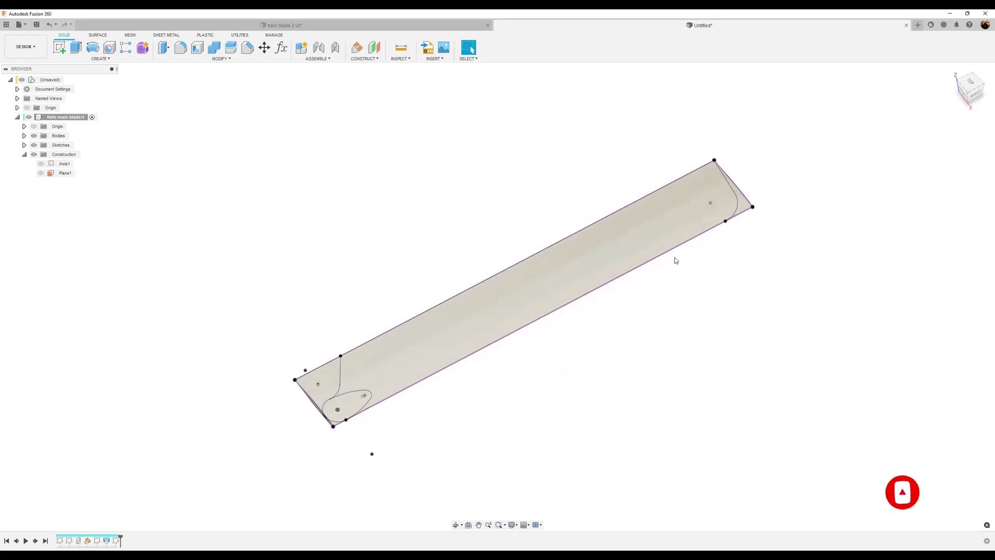
- Extrude the main blade and teardrop profiles, without the small circle, symmetrically by about 16.3 mm as an Intersect with the blade
left_click(75, 48)
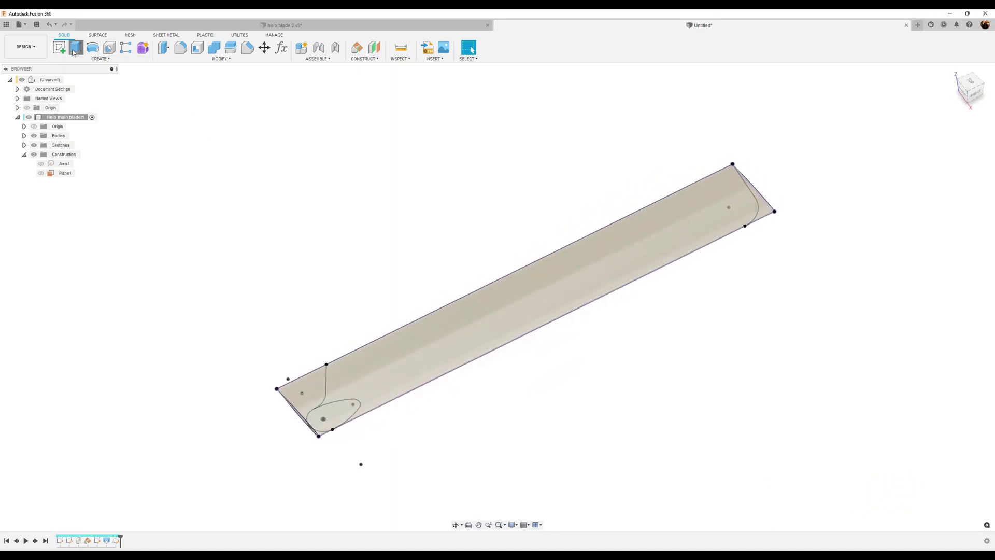
left_click(529, 327)
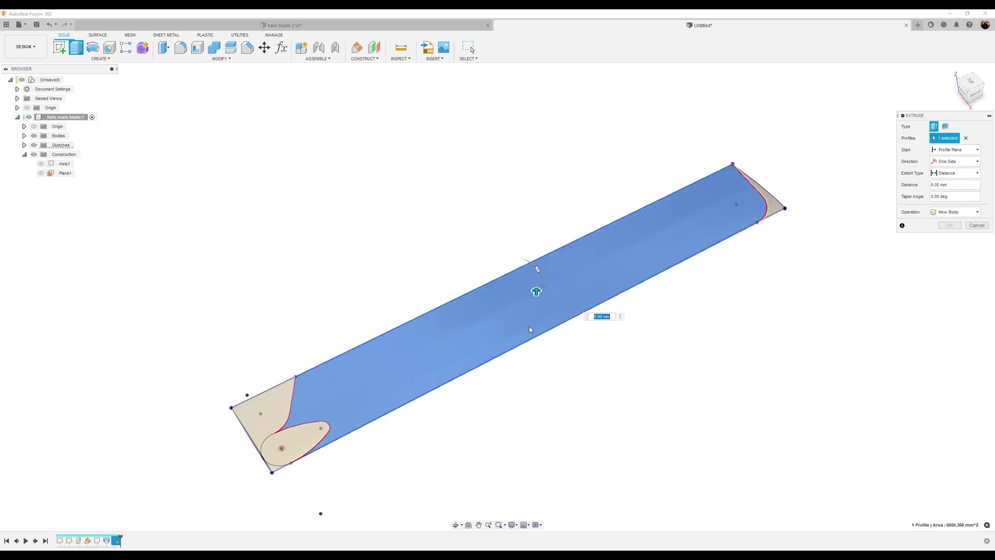
left_click(306, 438)
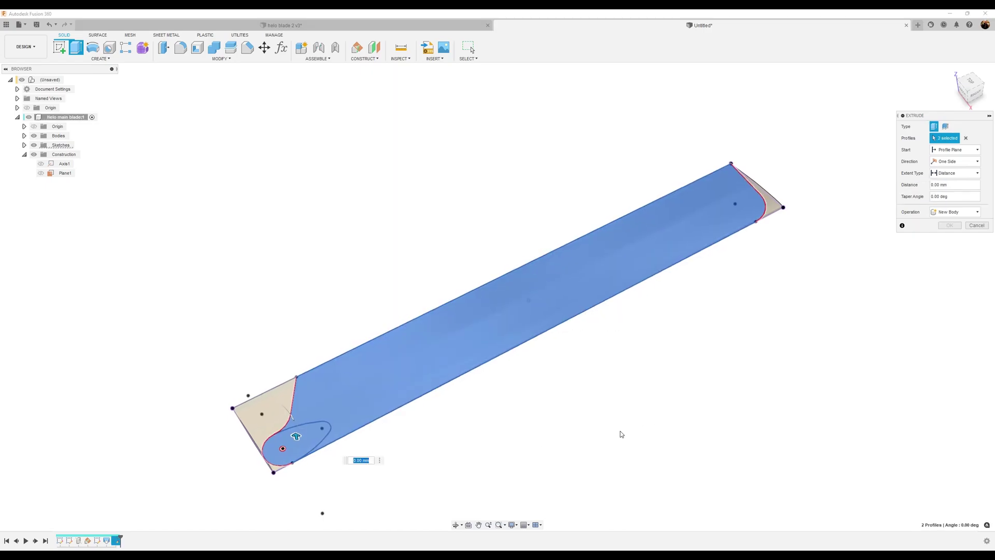
left_click(974, 213)
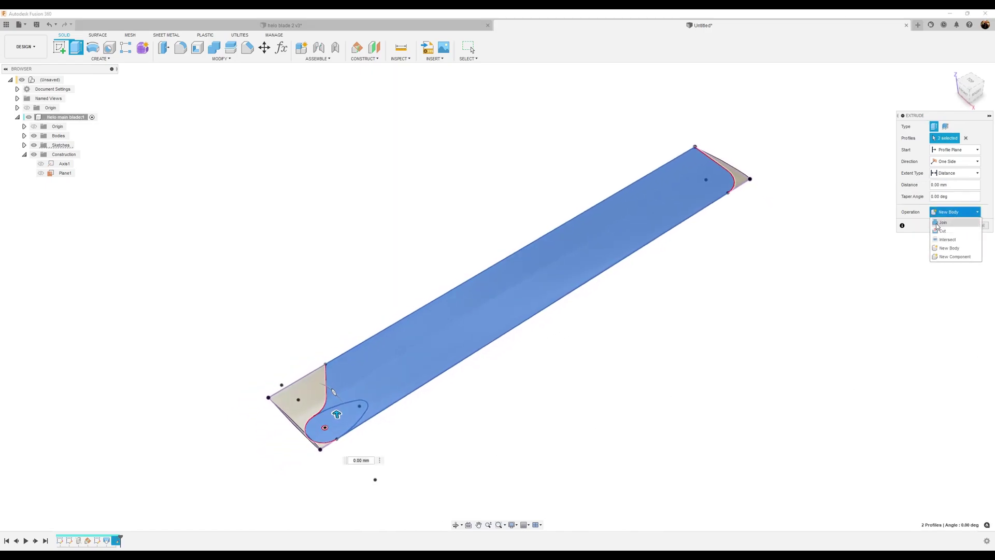
left_click(948, 236)
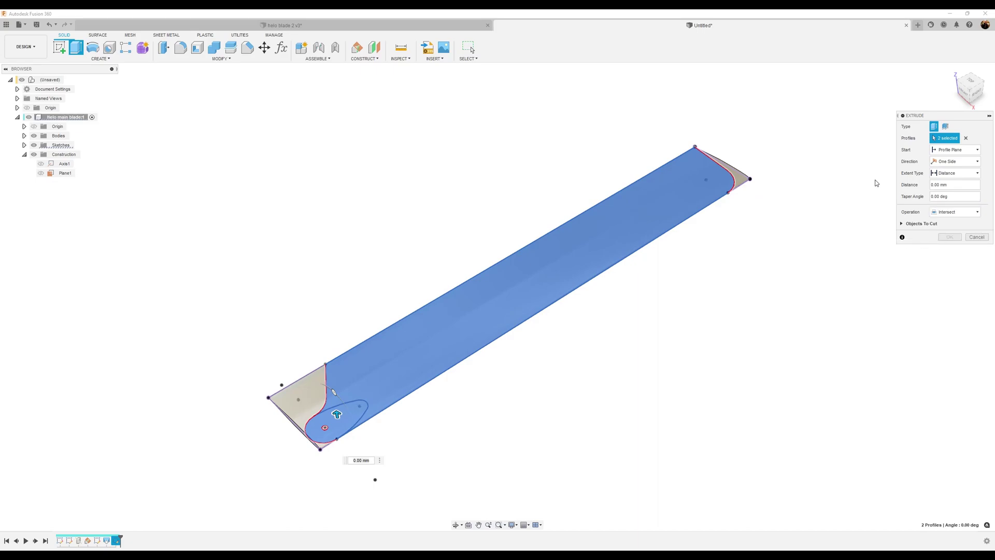
left_click(956, 162)
left_click(950, 193)
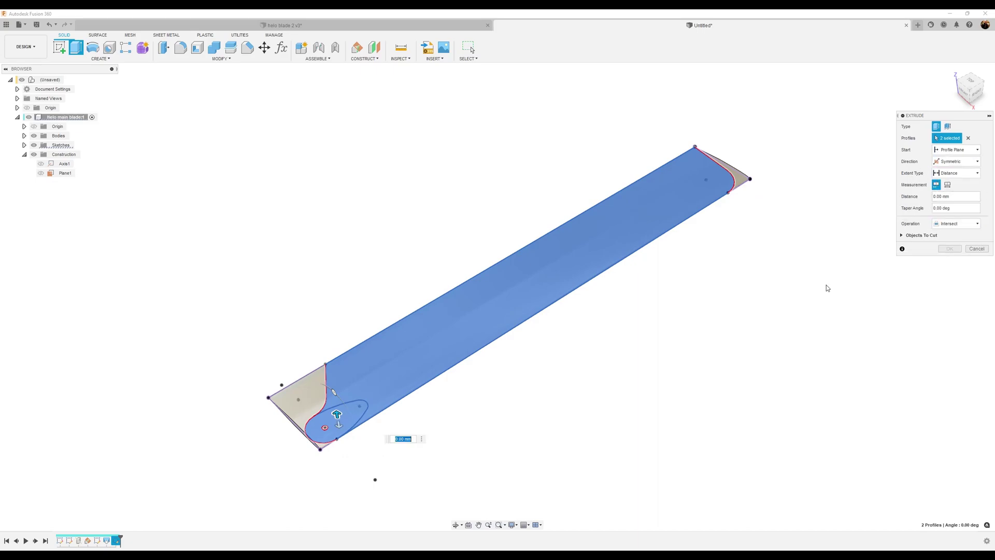
left_click_drag(337, 415, 332, 382)
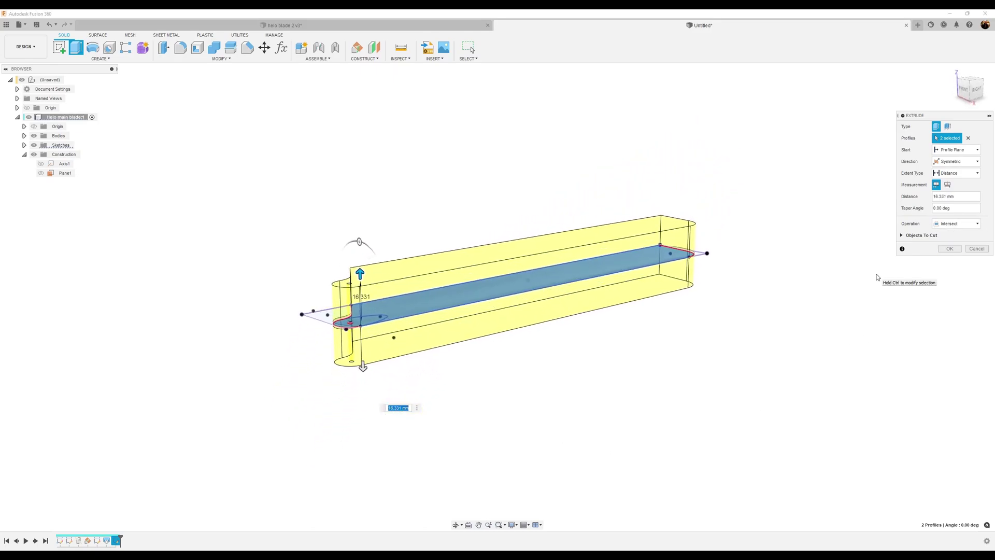
left_click(950, 250)
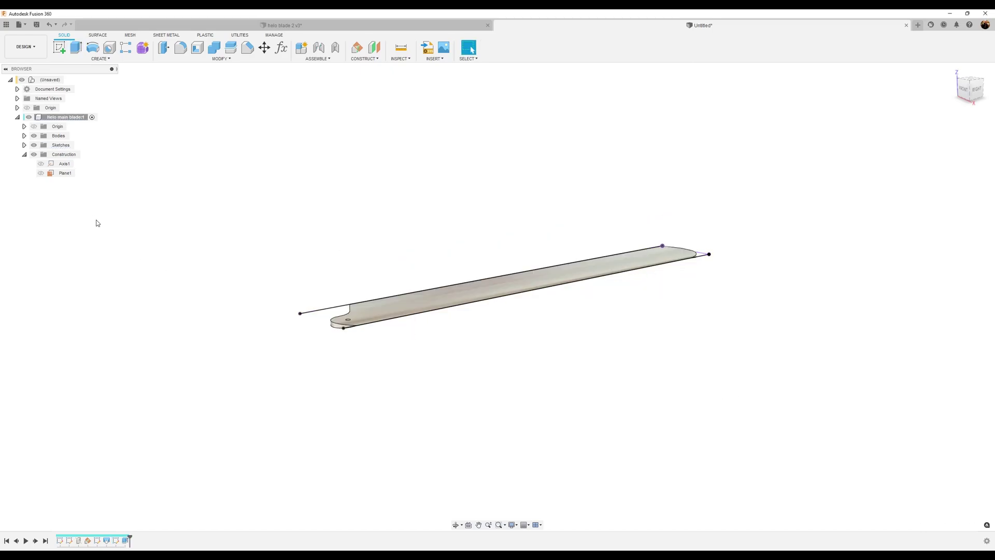
- Hide Sketch2 so only the trimmed blade body is displayed
left_click(24, 145)
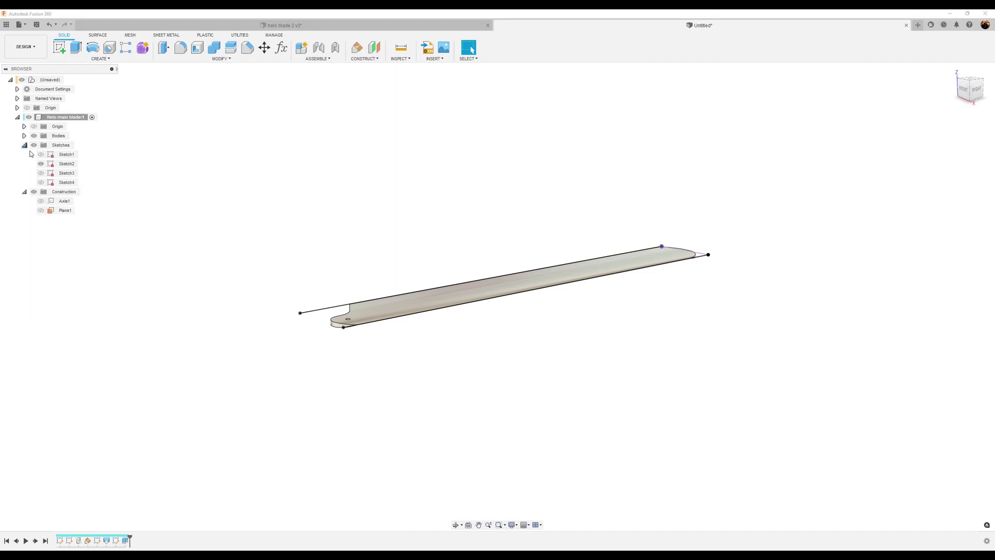
left_click(42, 163)
middle_click_drag(611, 378, 647, 377, "shift")
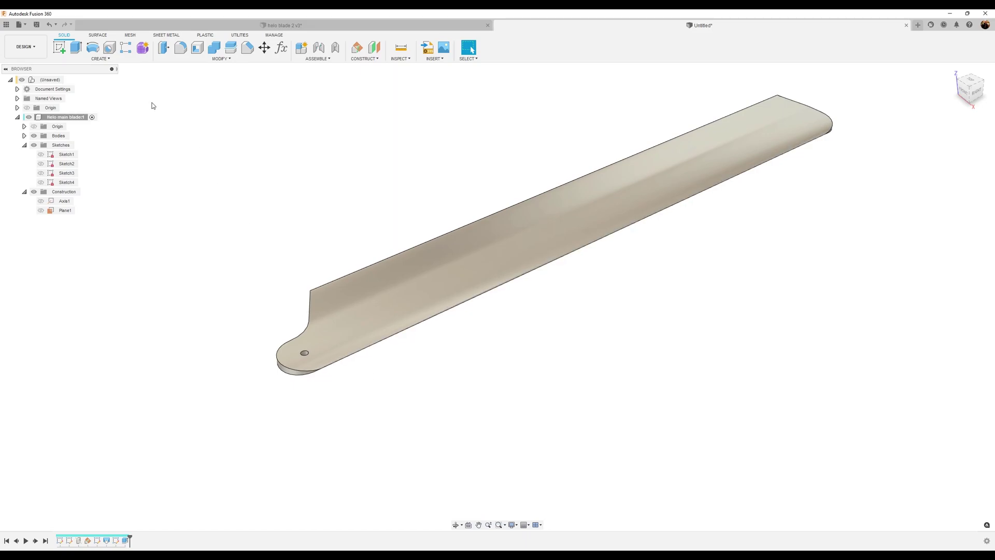
- Extrude the teardrop root profile, without the small circle, symmetrically by 1.5 mm as a Join with the blade, and hide its sketch
left_click(75, 49)
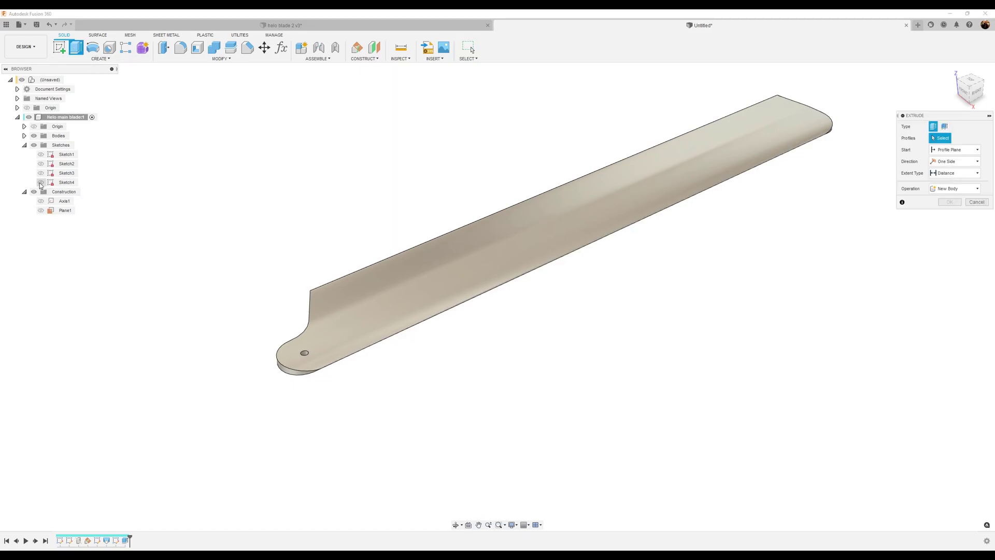
left_click(41, 183)
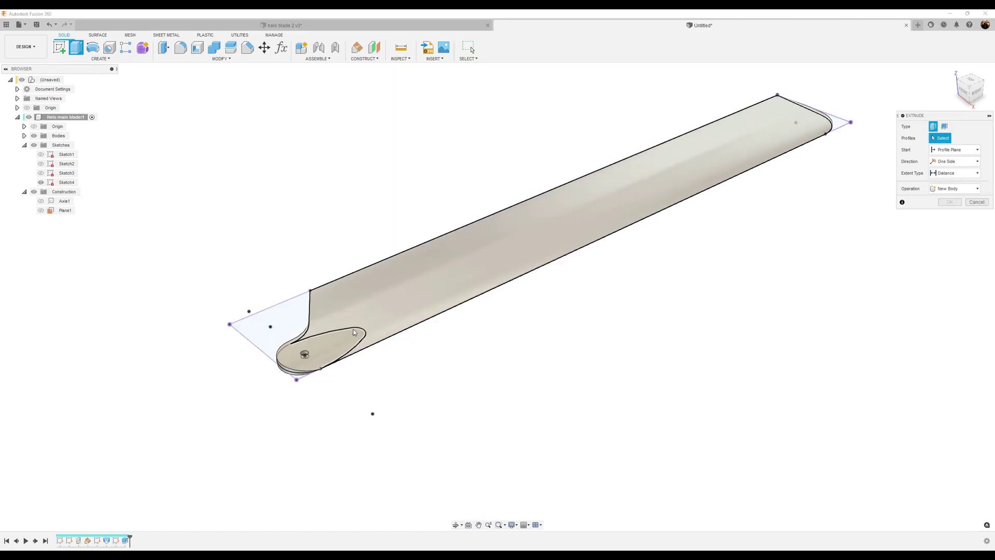
left_click(335, 338)
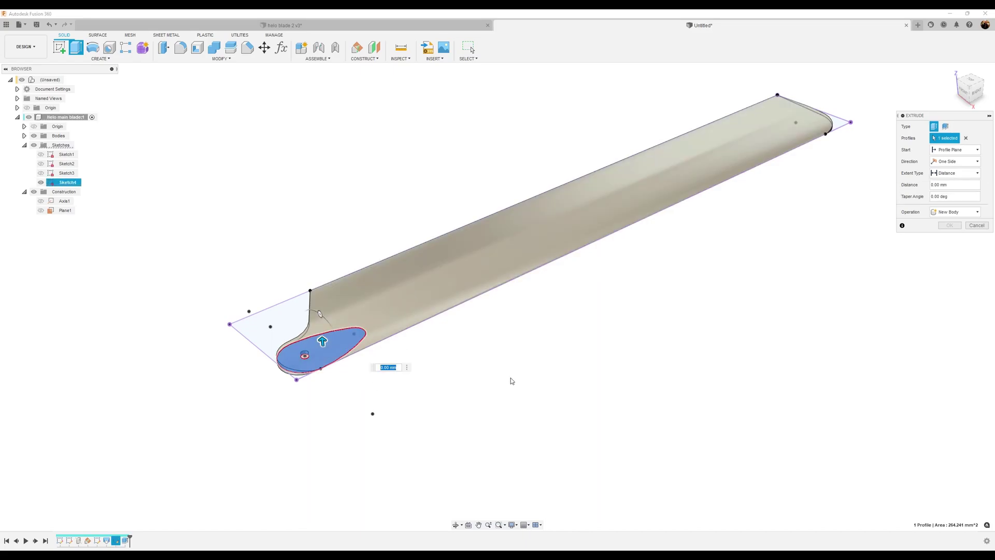
left_click(959, 172)
left_click(955, 161)
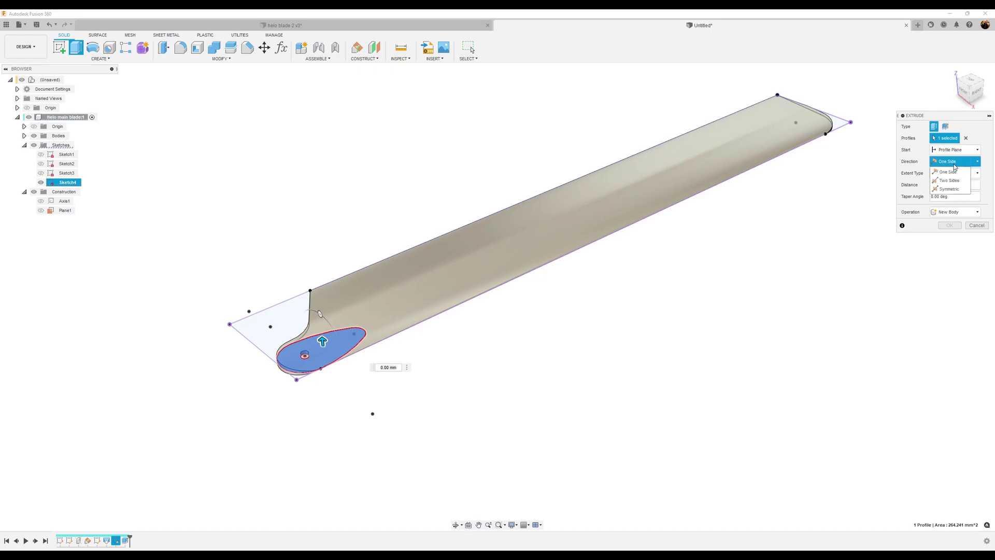
left_click(955, 190)
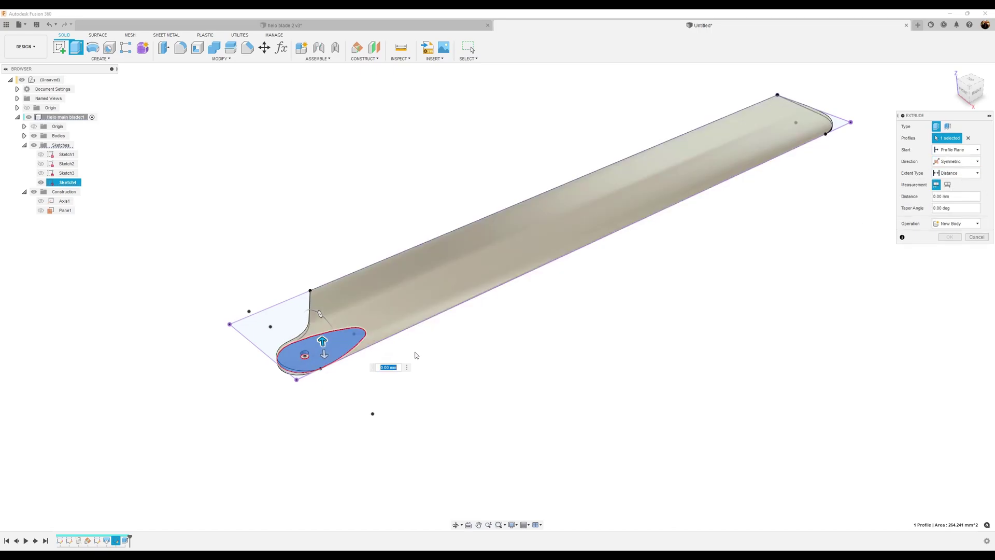
type("1.5")
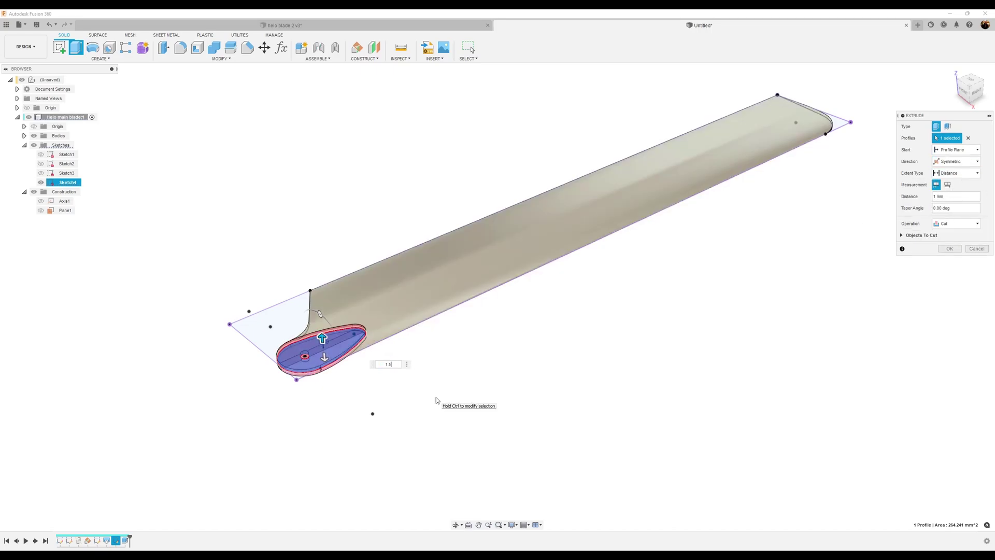
left_click(954, 223)
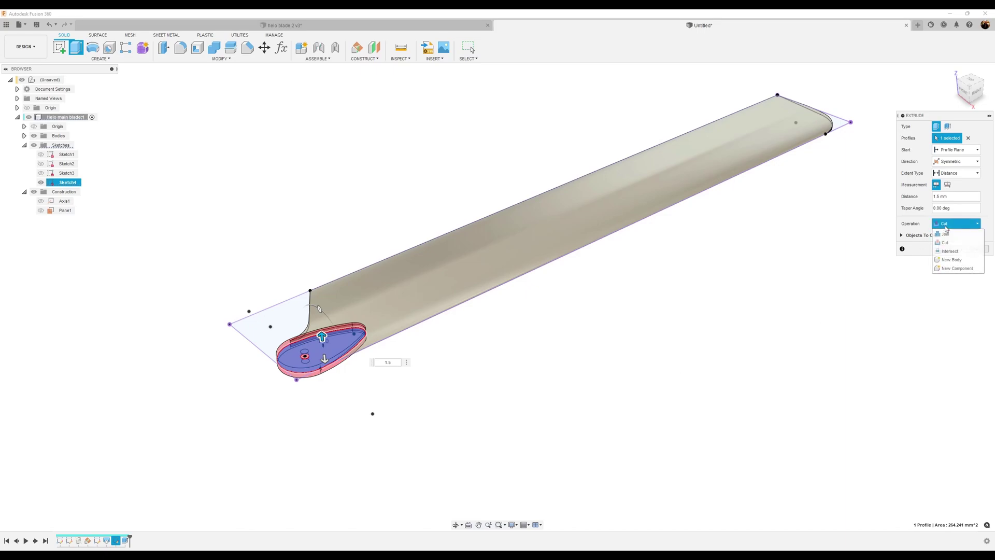
left_click(948, 236)
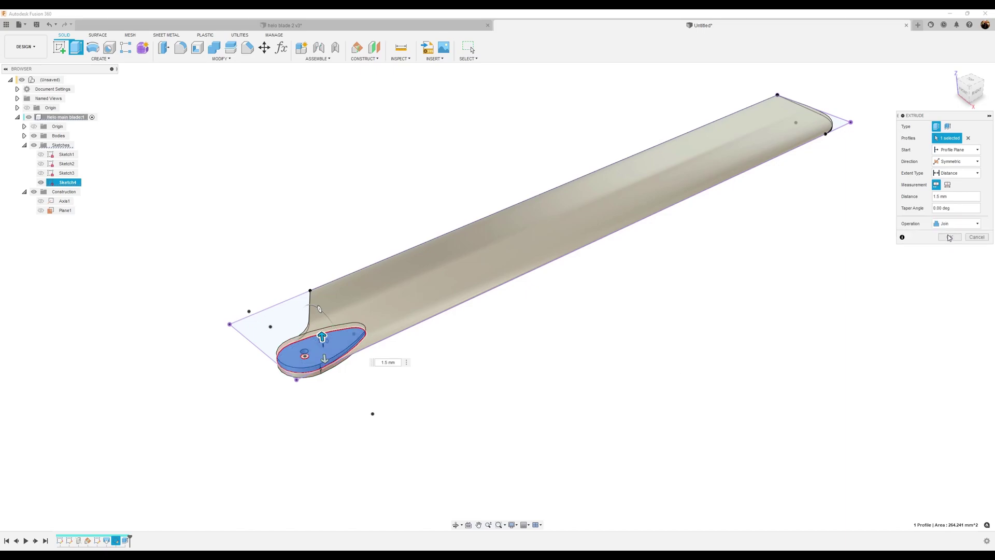
left_click(949, 237)
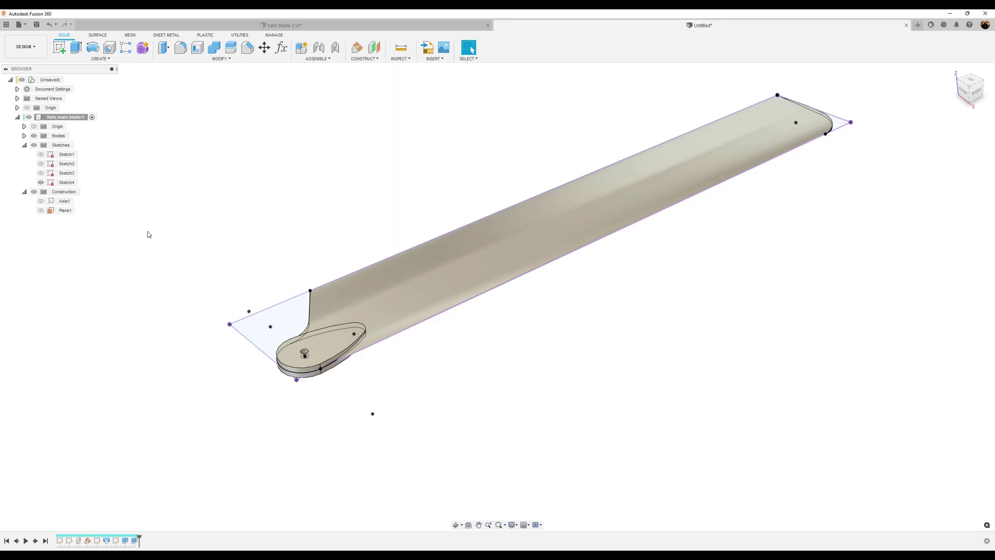
left_click(42, 183)
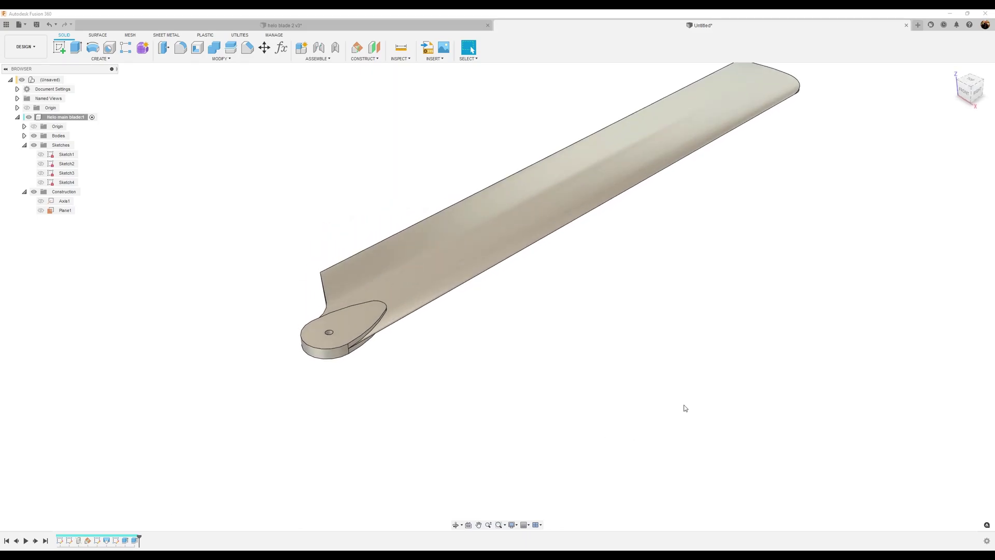
scroll(629, 342, "down", 1)
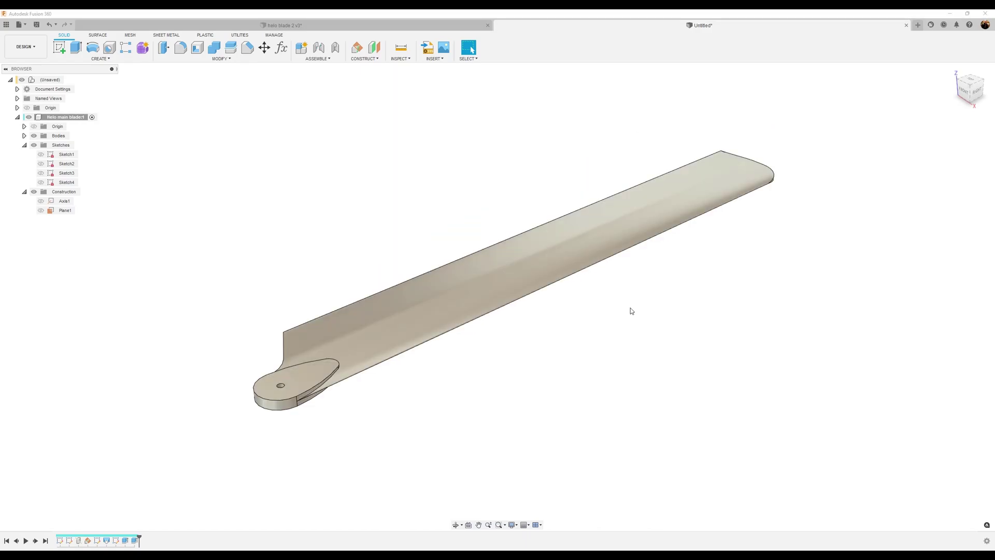
- Fillet the upper and lower outer edges of the raised teardrop root pad with a 0.48 mm radius
left_click(182, 49)
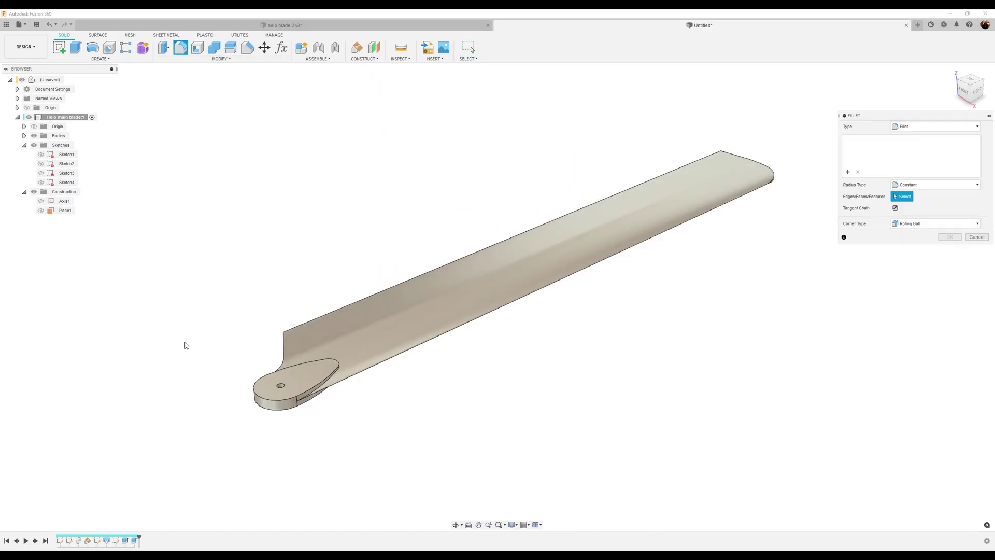
scroll(487, 421, "up", 2)
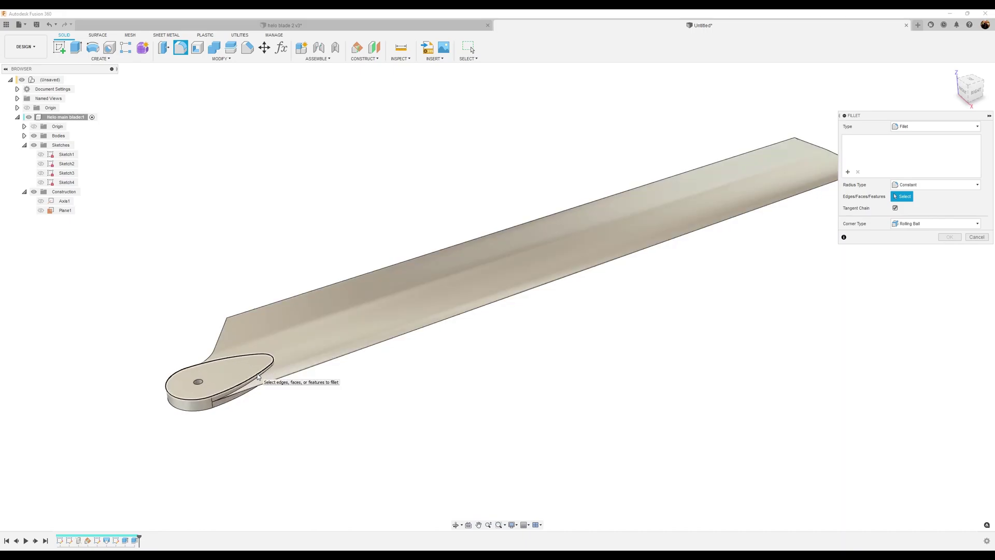
left_click(240, 410)
left_click(237, 404)
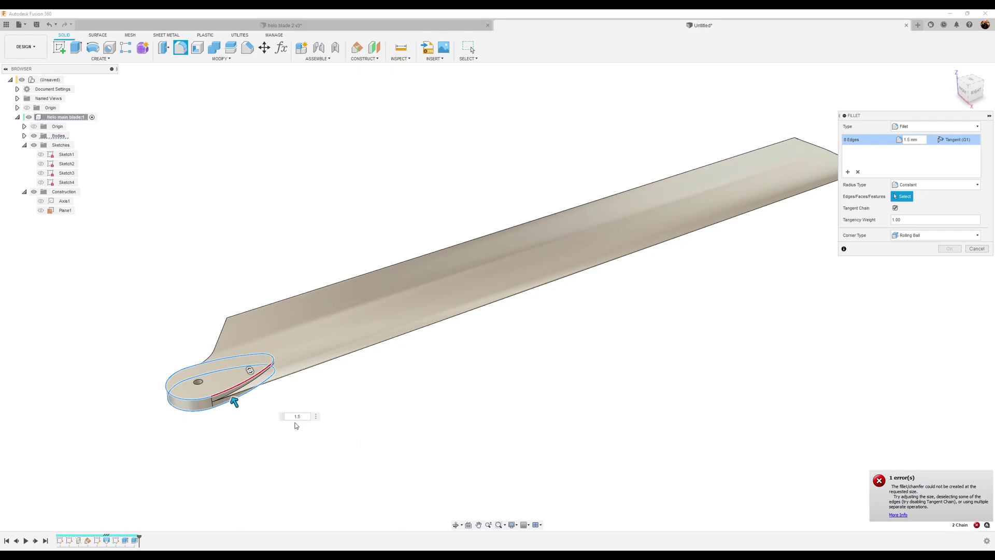
left_click(280, 417)
type(".5")
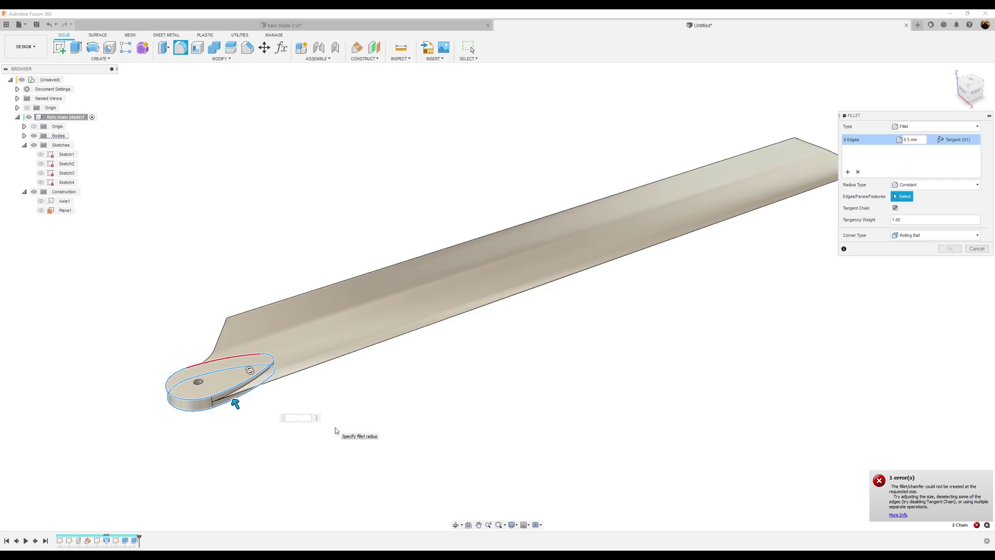
type("8")
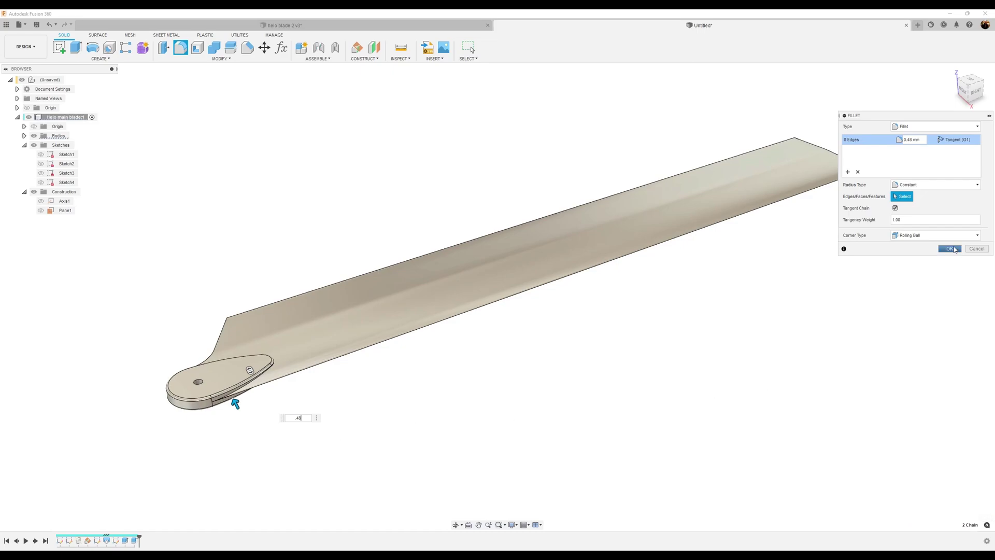
left_click(950, 249)
scroll(472, 409, "up", 5)
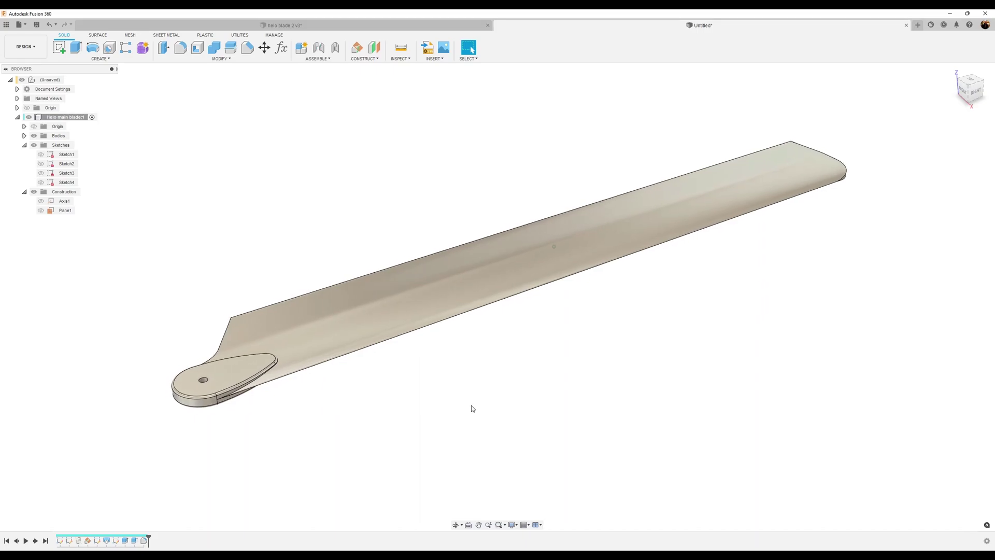
scroll(312, 295, "down", 2)
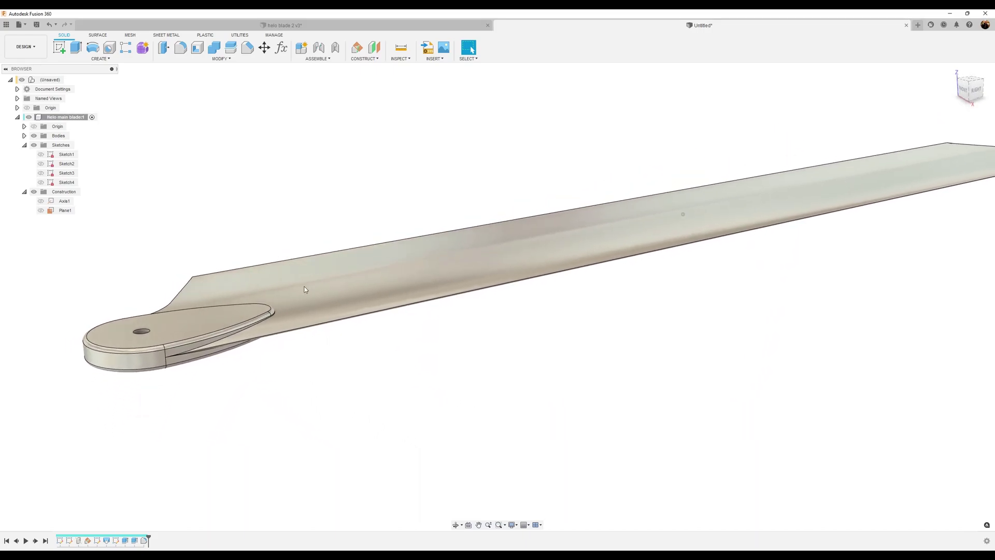
- Set up a 0.3 mm constant-radius fillet on the blade's long leading edge and the inner face of the root hole
left_click(181, 47)
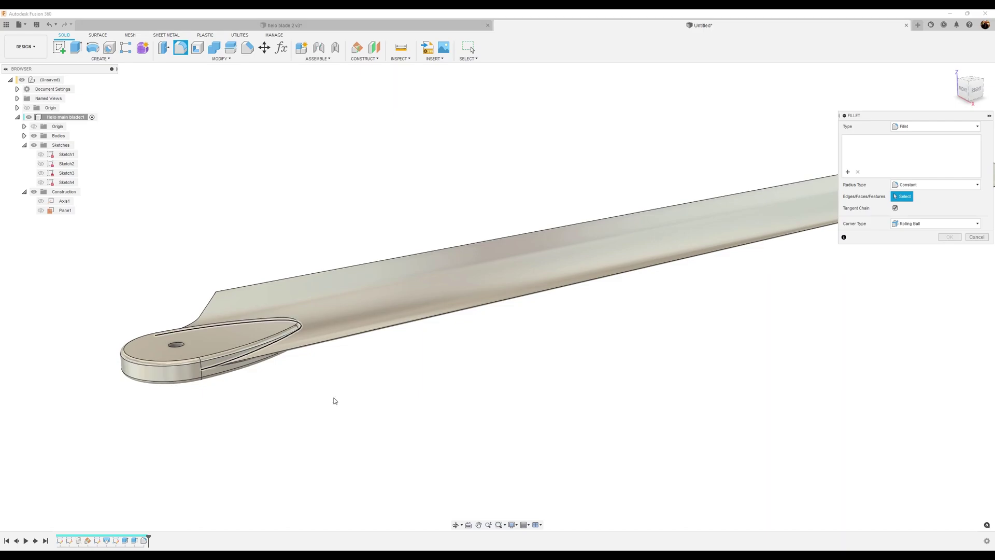
left_click(423, 320)
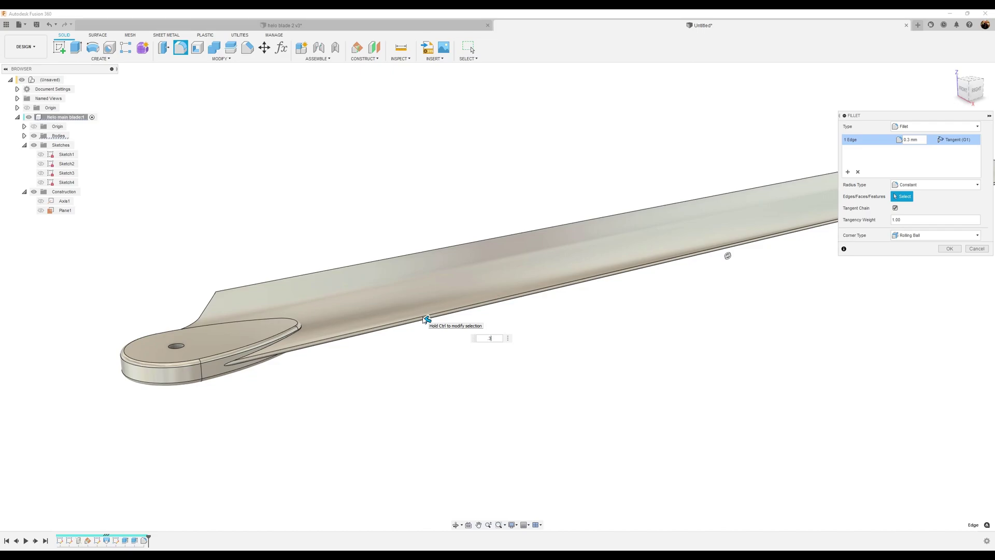
middle_click_drag(399, 378, 348, 418, "shift")
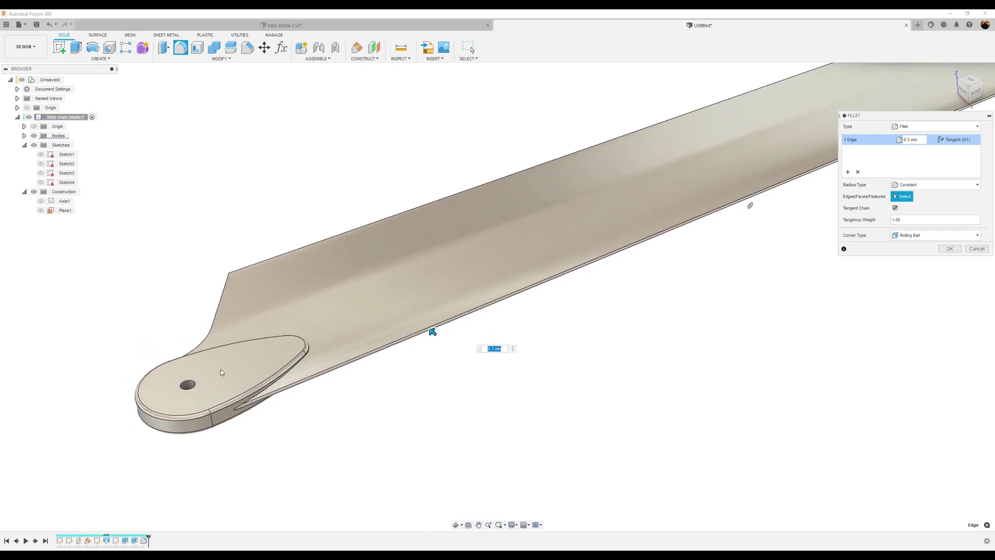
left_click(190, 385)
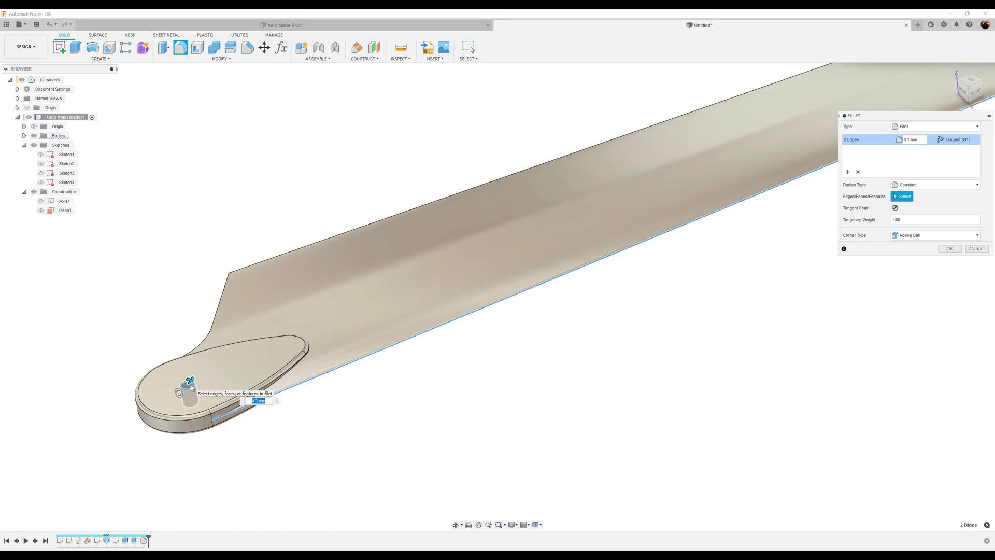
left_click(191, 384)
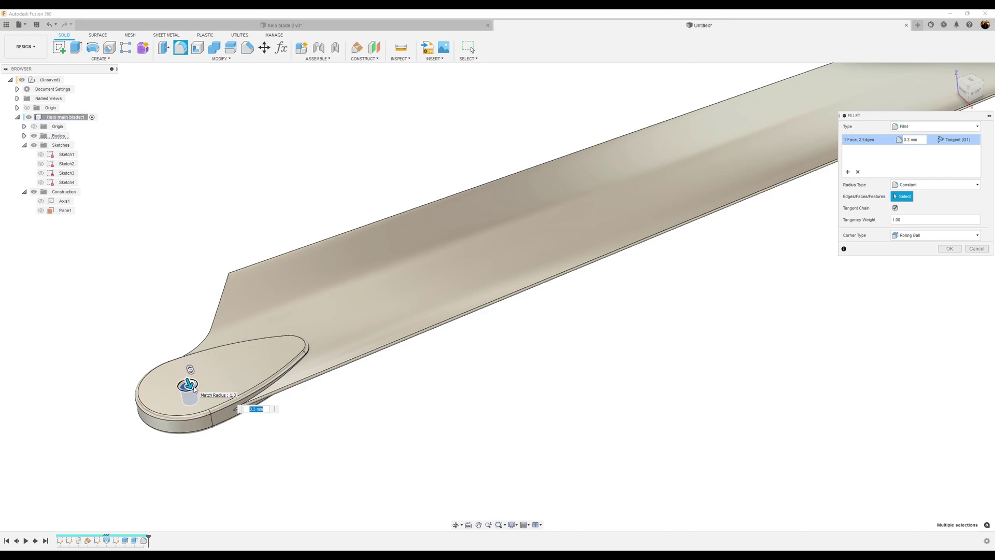
left_click(196, 387)
middle_click_drag(306, 436, 331, 380, "shift")
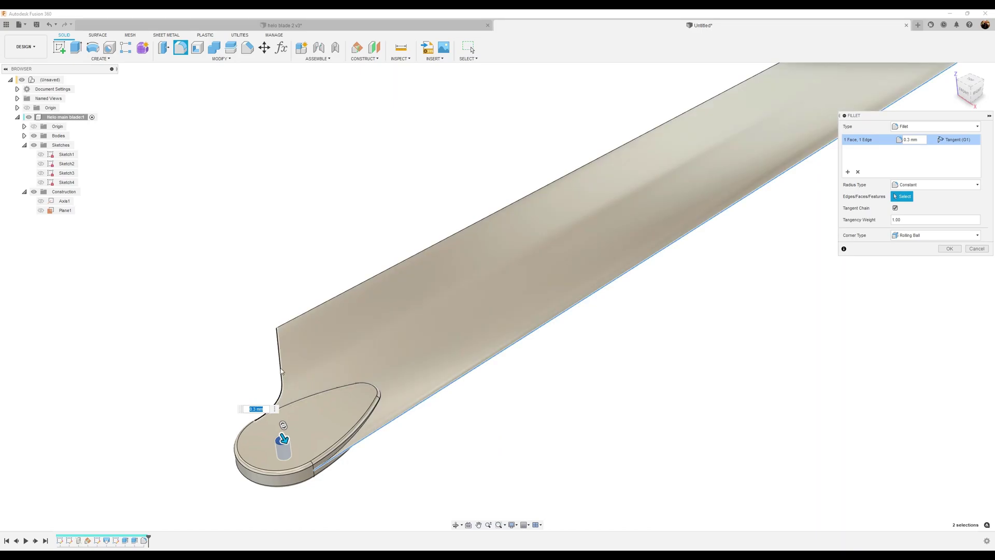
- Add the root cutout's edges and the upper and lower edges of the blade tip to the 0.3 mm fillet and complete it
left_click(281, 368)
middle_click_drag(313, 402, 413, 393, "shift")
left_click(518, 390)
middle_click_drag(669, 377, 798, 368, "shift")
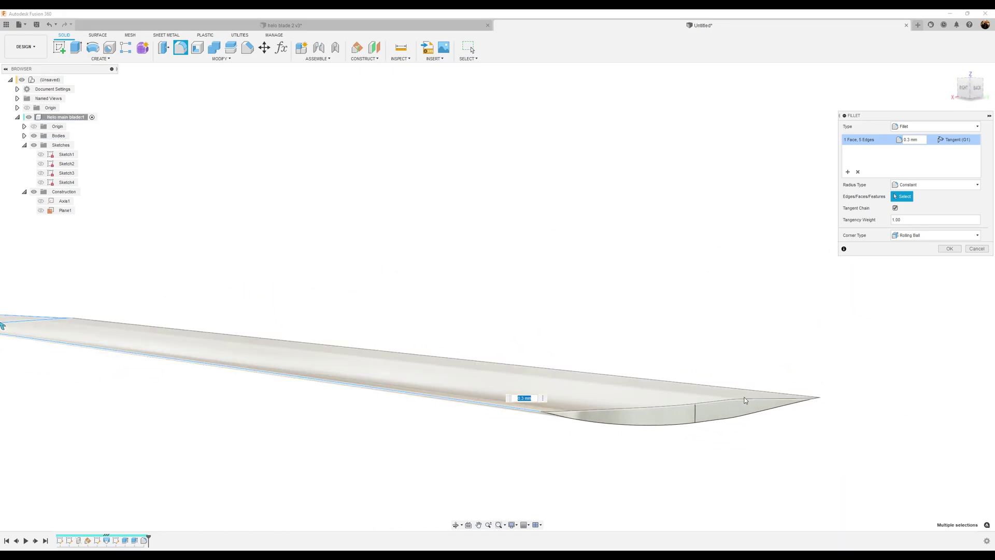
left_click(746, 419)
left_click(747, 419)
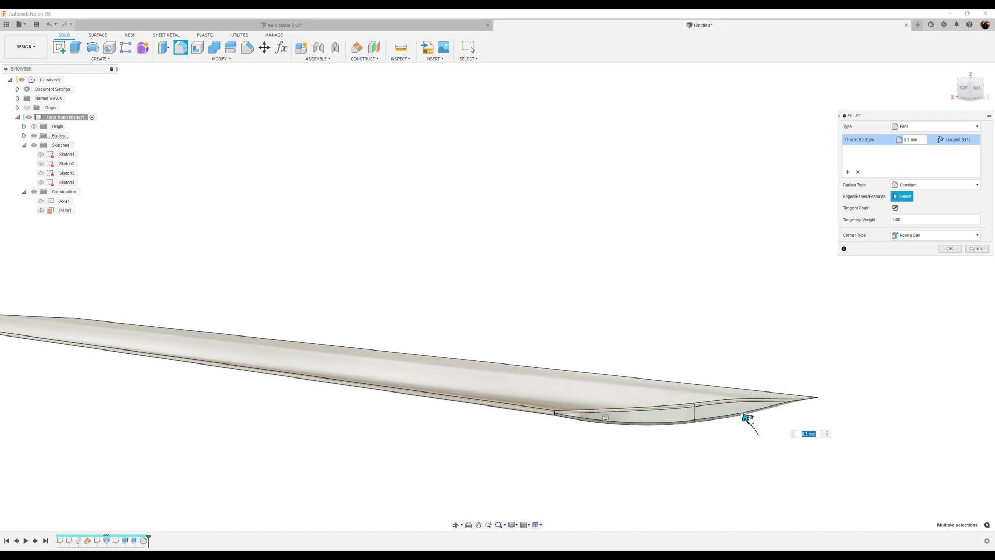
left_click(952, 249)
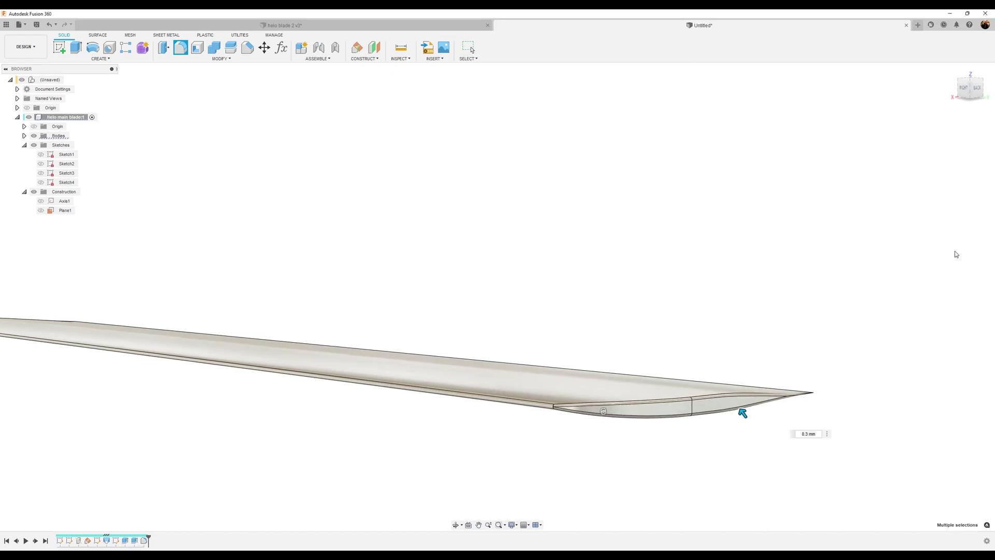
key("F6")
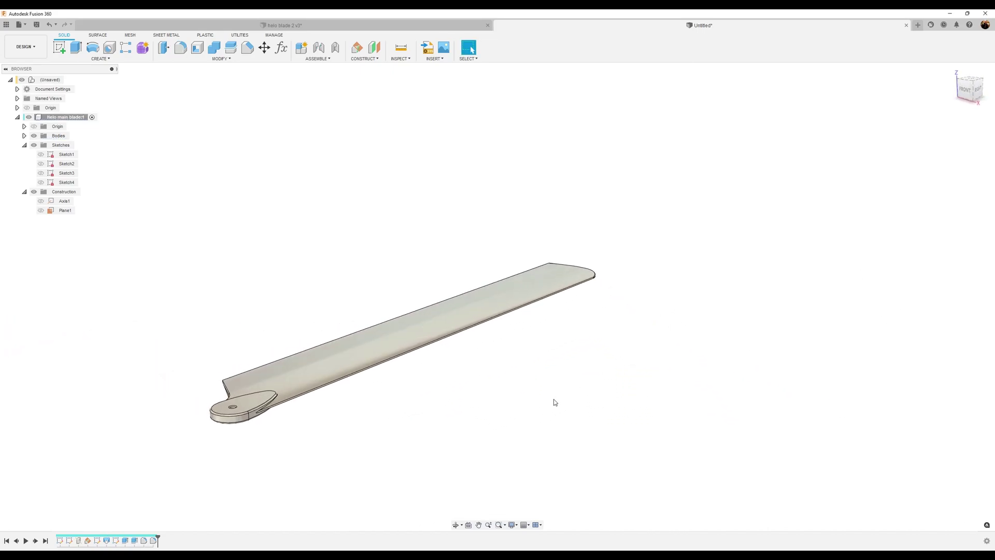